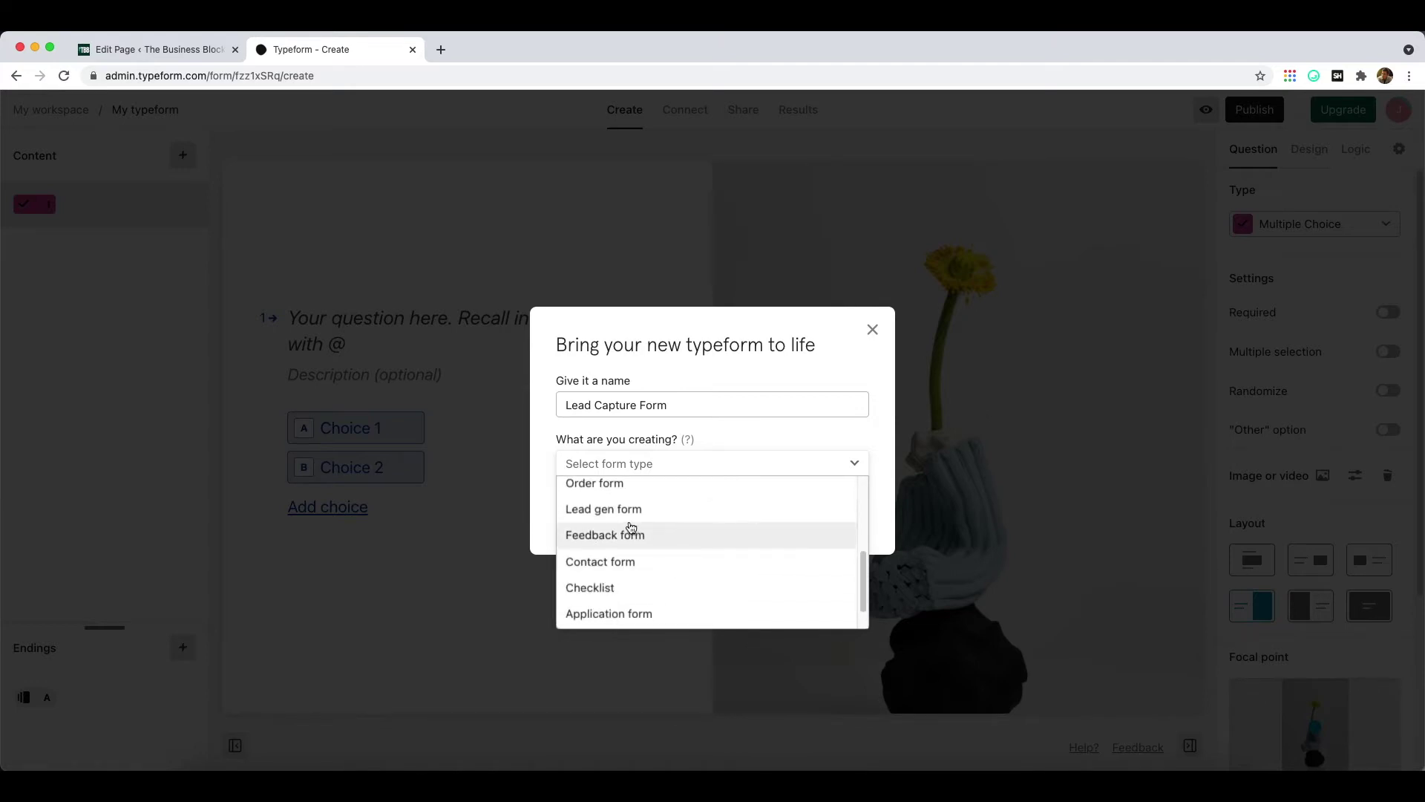
- Set the new form's type to Lead gen form and continue to the form editor
scroll(672, 529, "up", 4)
scroll(655, 519, "down", 3)
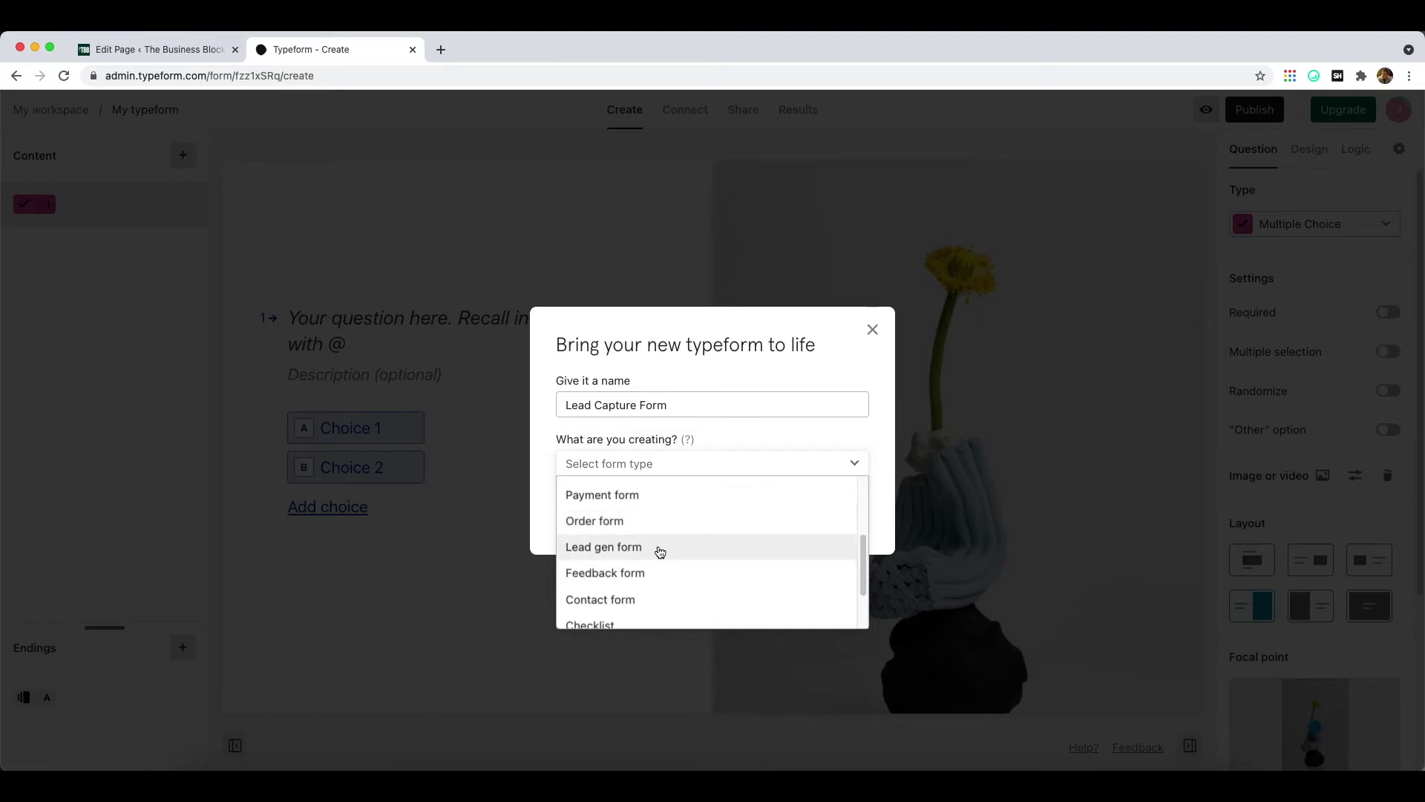
left_click(660, 552)
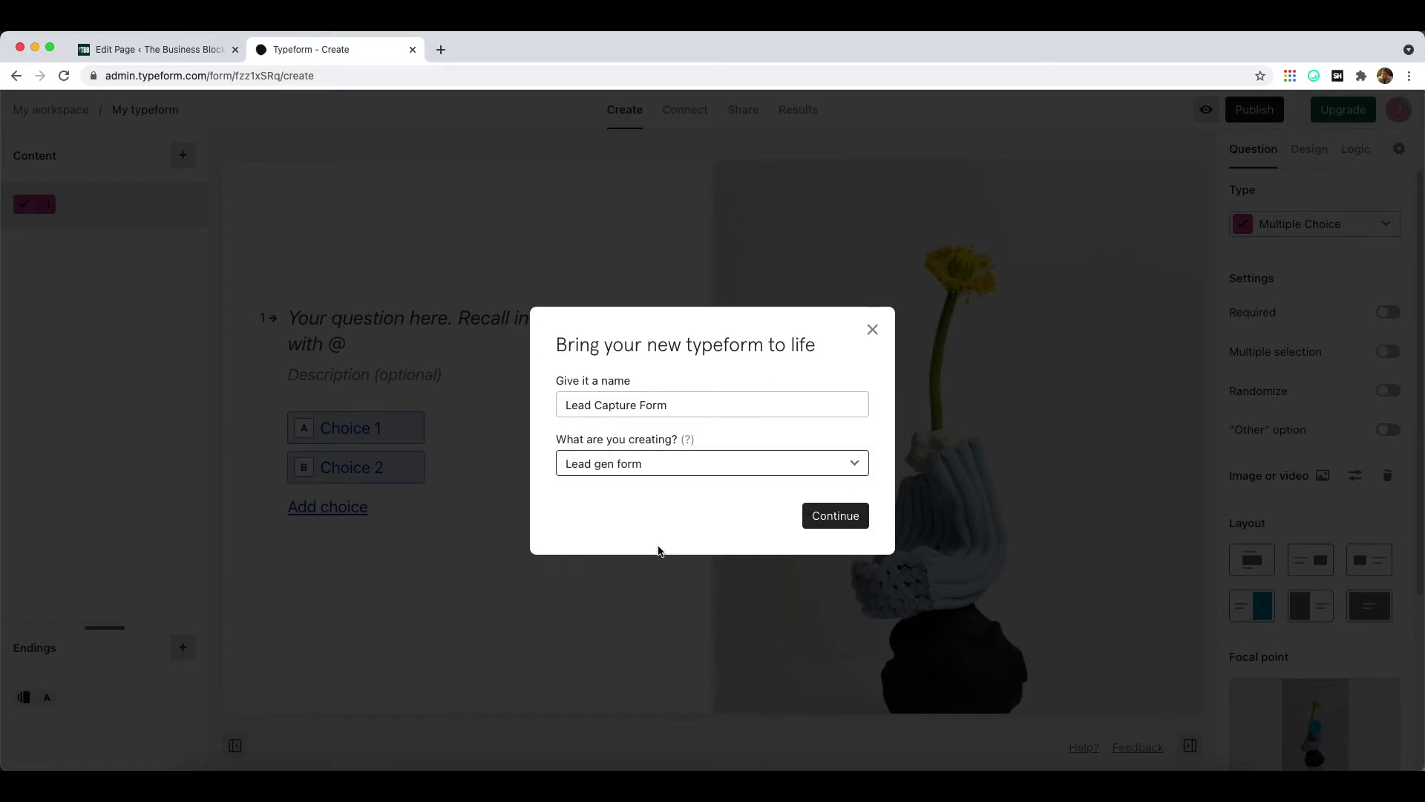
left_click(829, 523)
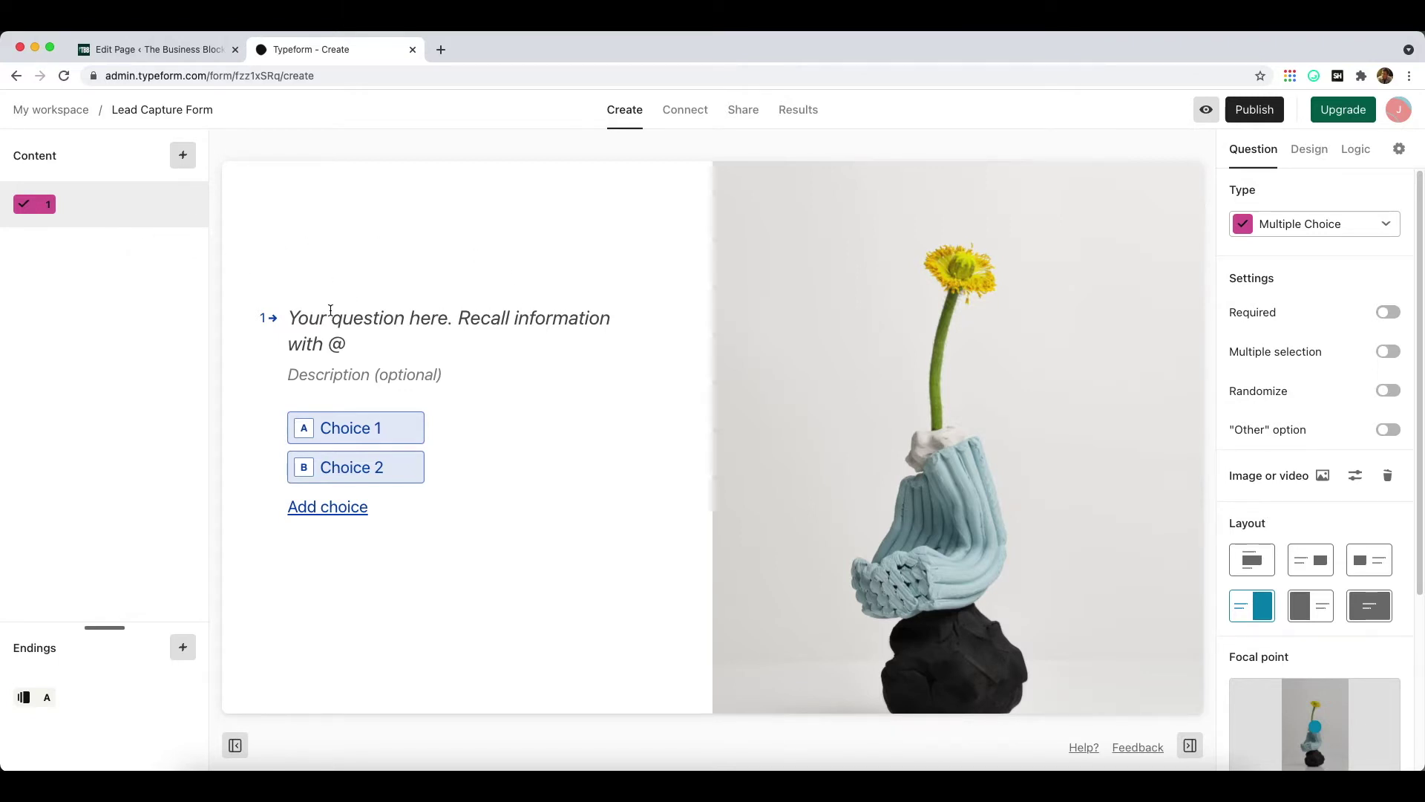
- Make the first question a Short Text question titled "First Name" and remove its flower image
left_click(1364, 222)
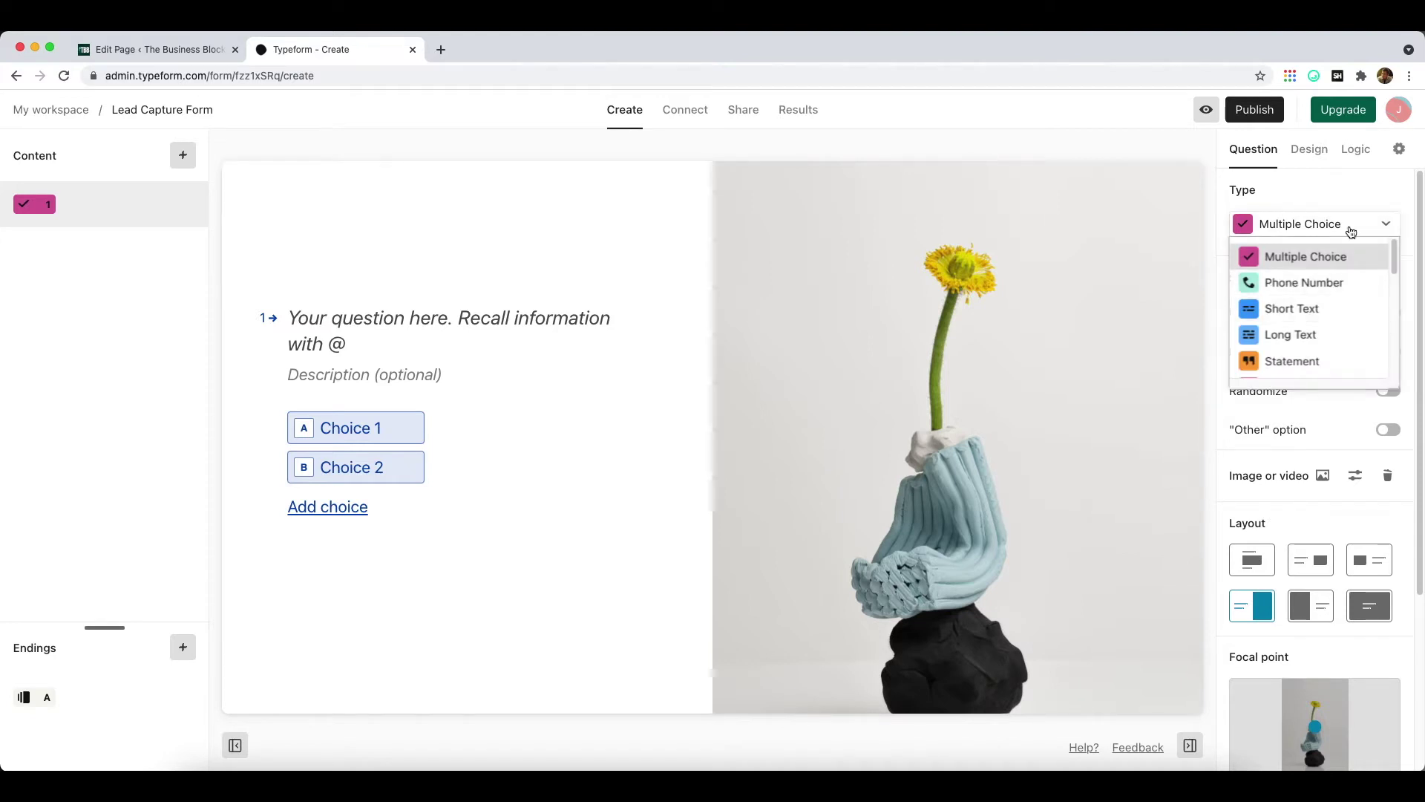
left_click(1328, 317)
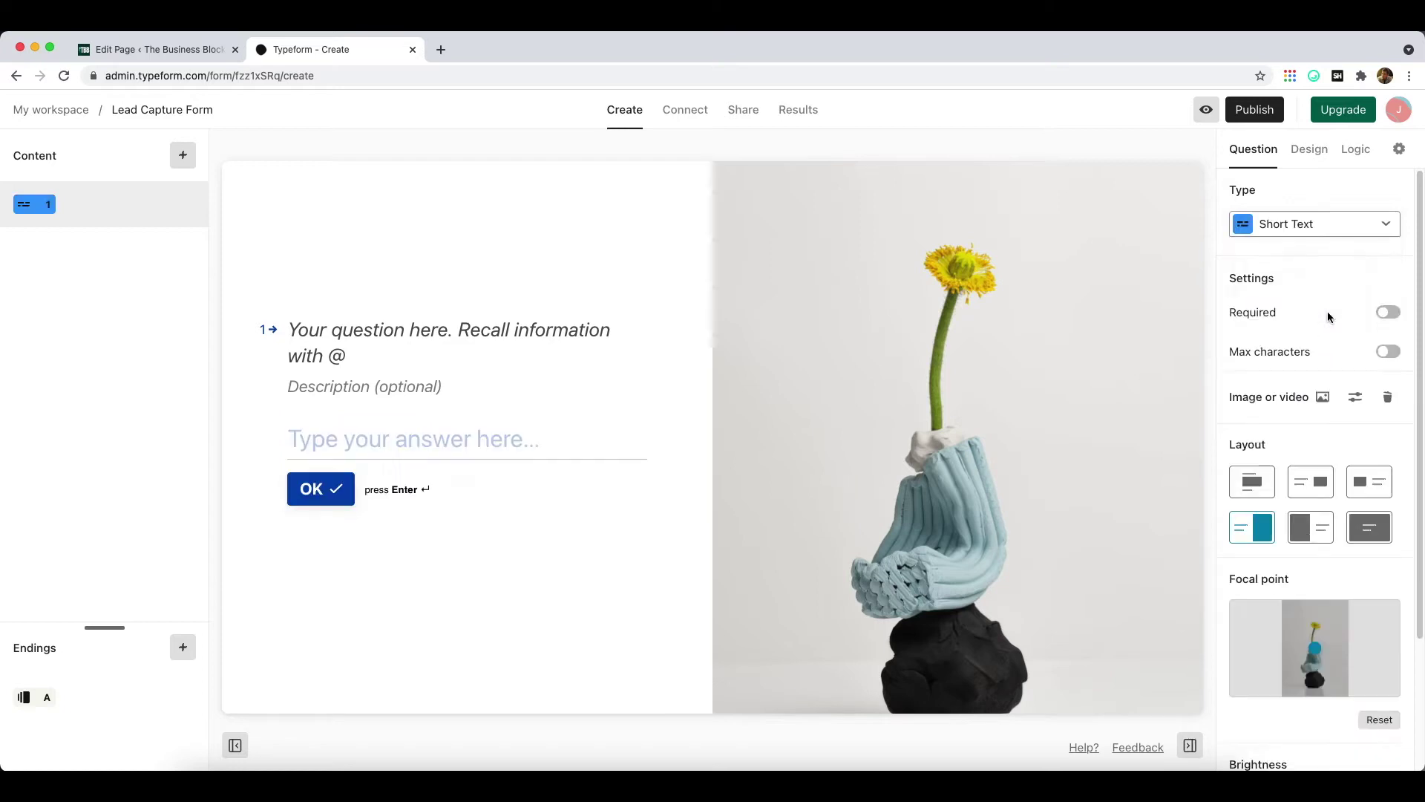
left_click(354, 344)
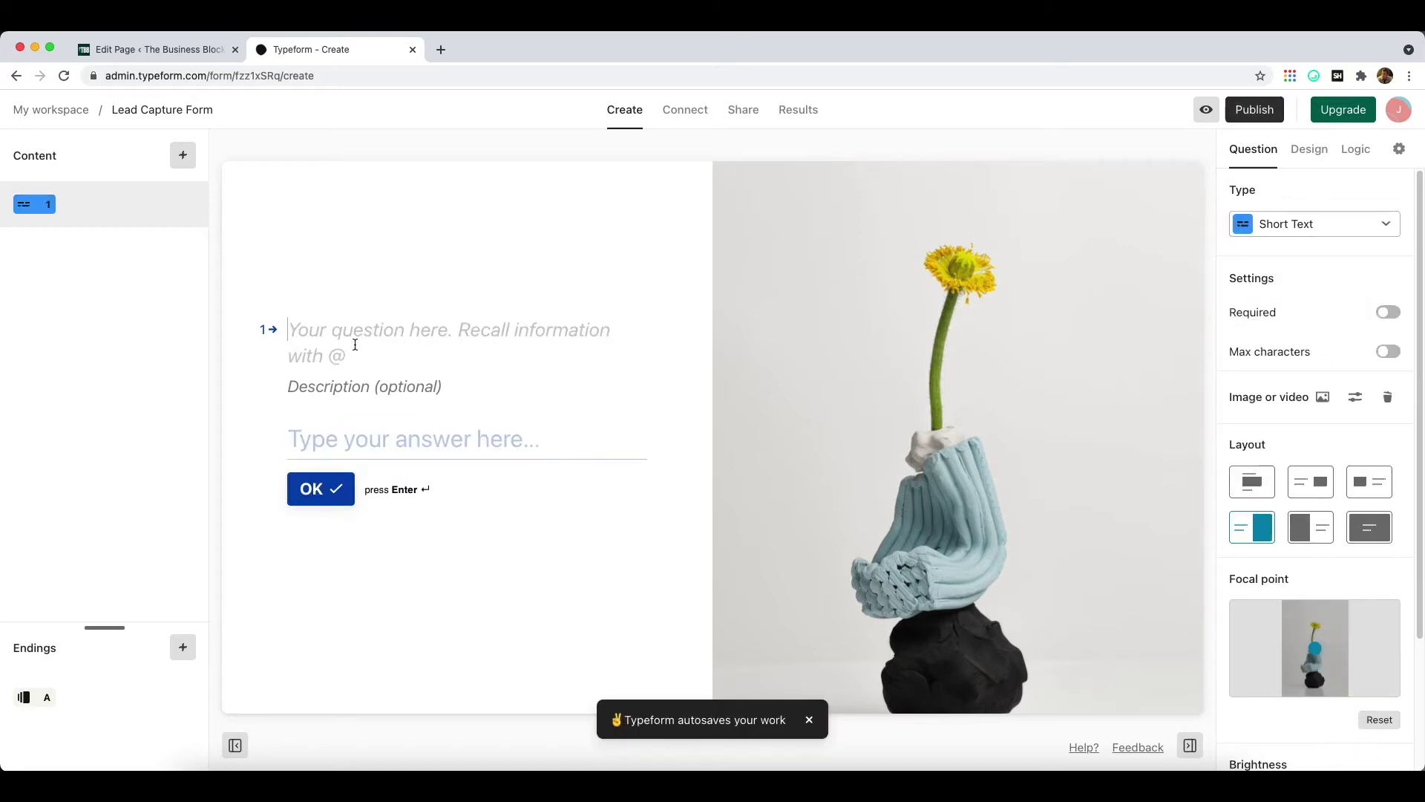
type("First Name")
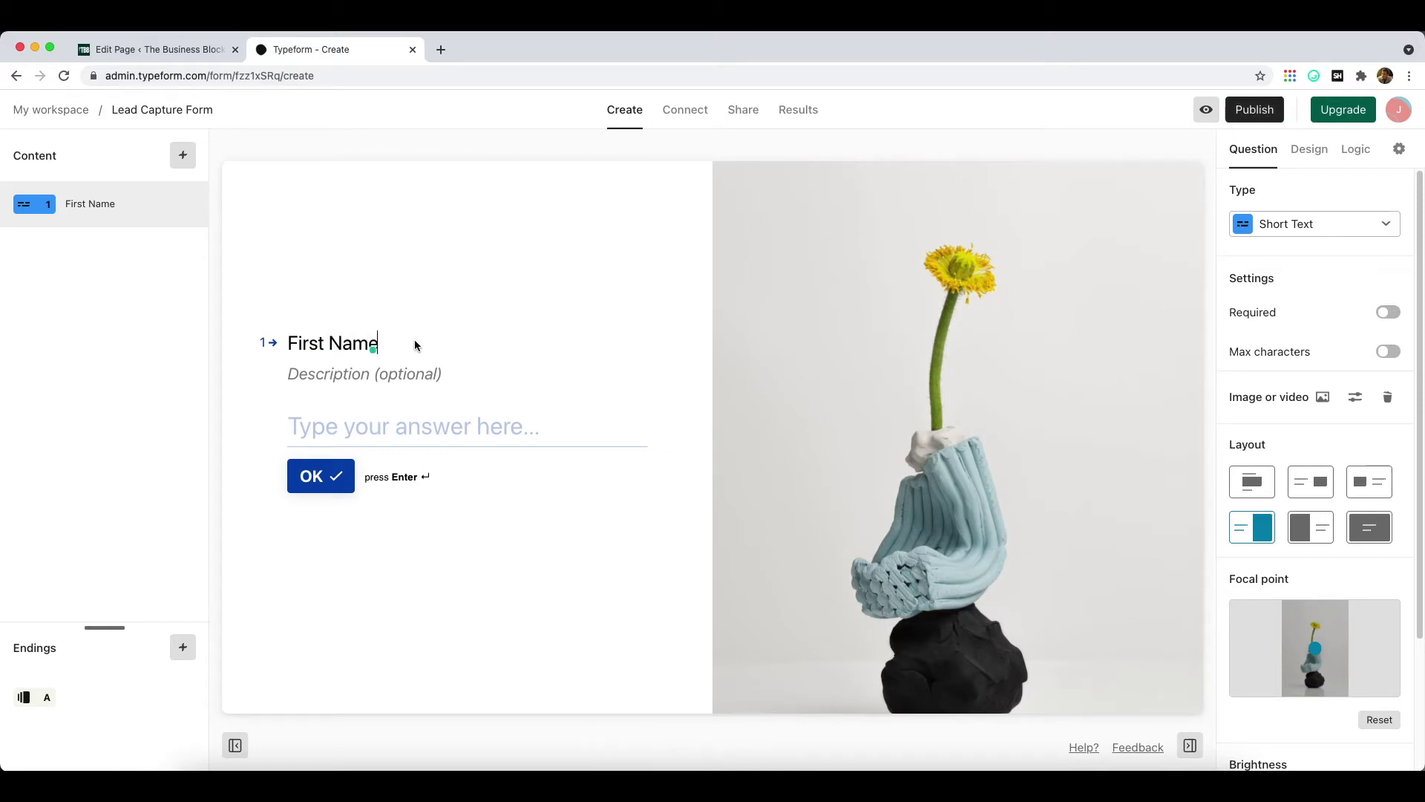
left_click(332, 378)
left_click(359, 431)
mouse_move(1064, 453)
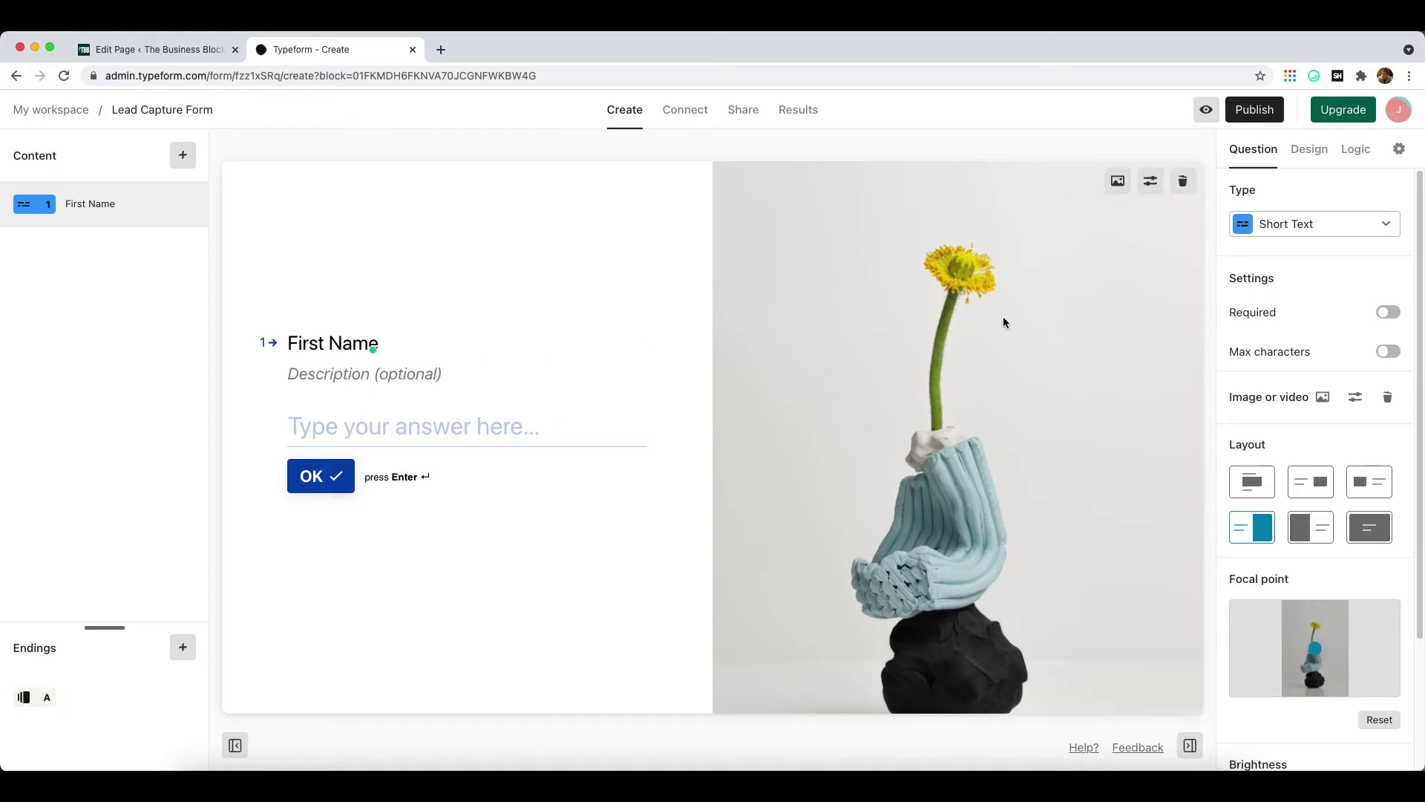
left_click(1182, 182)
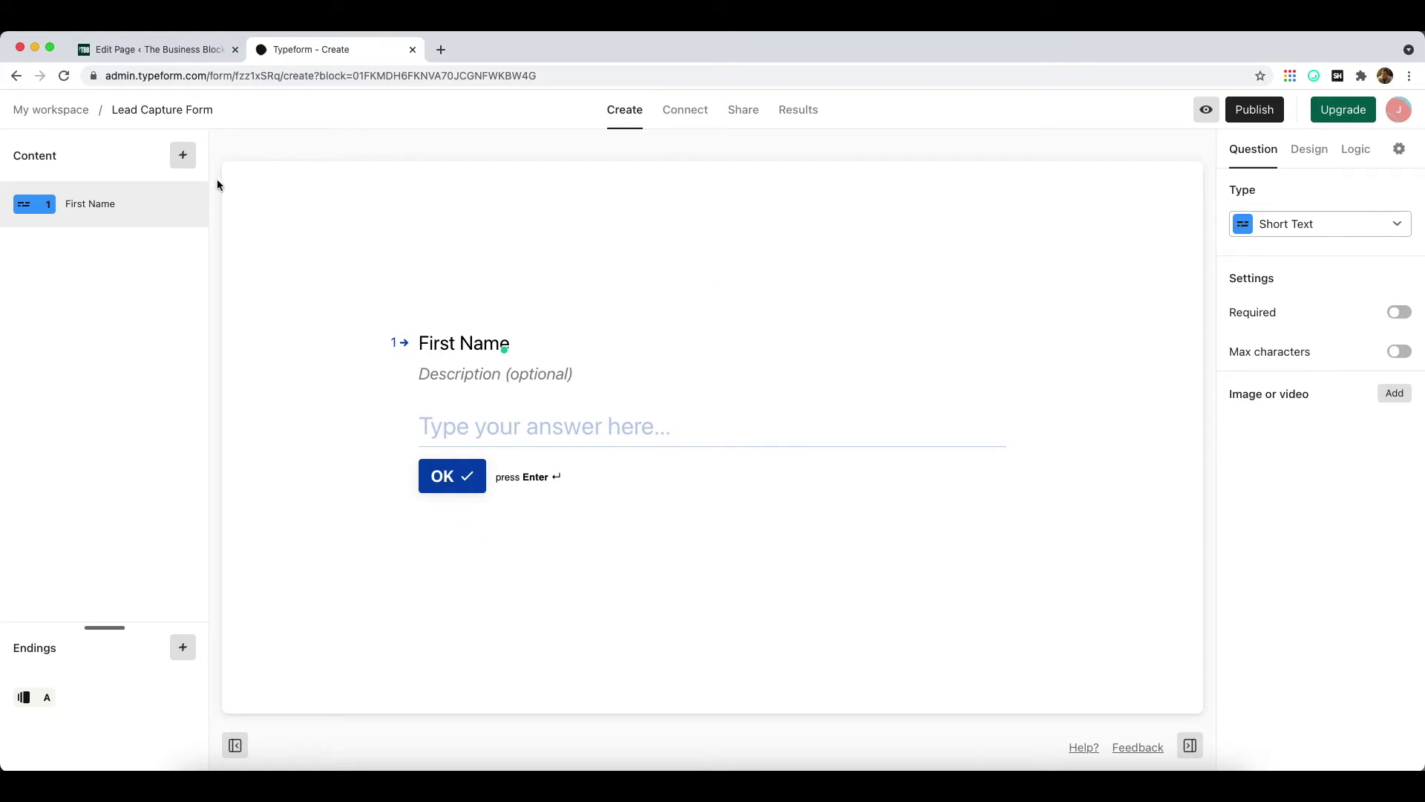
- Add a second Short Text question titled "Last Name" and check it against the first question
left_click(183, 156)
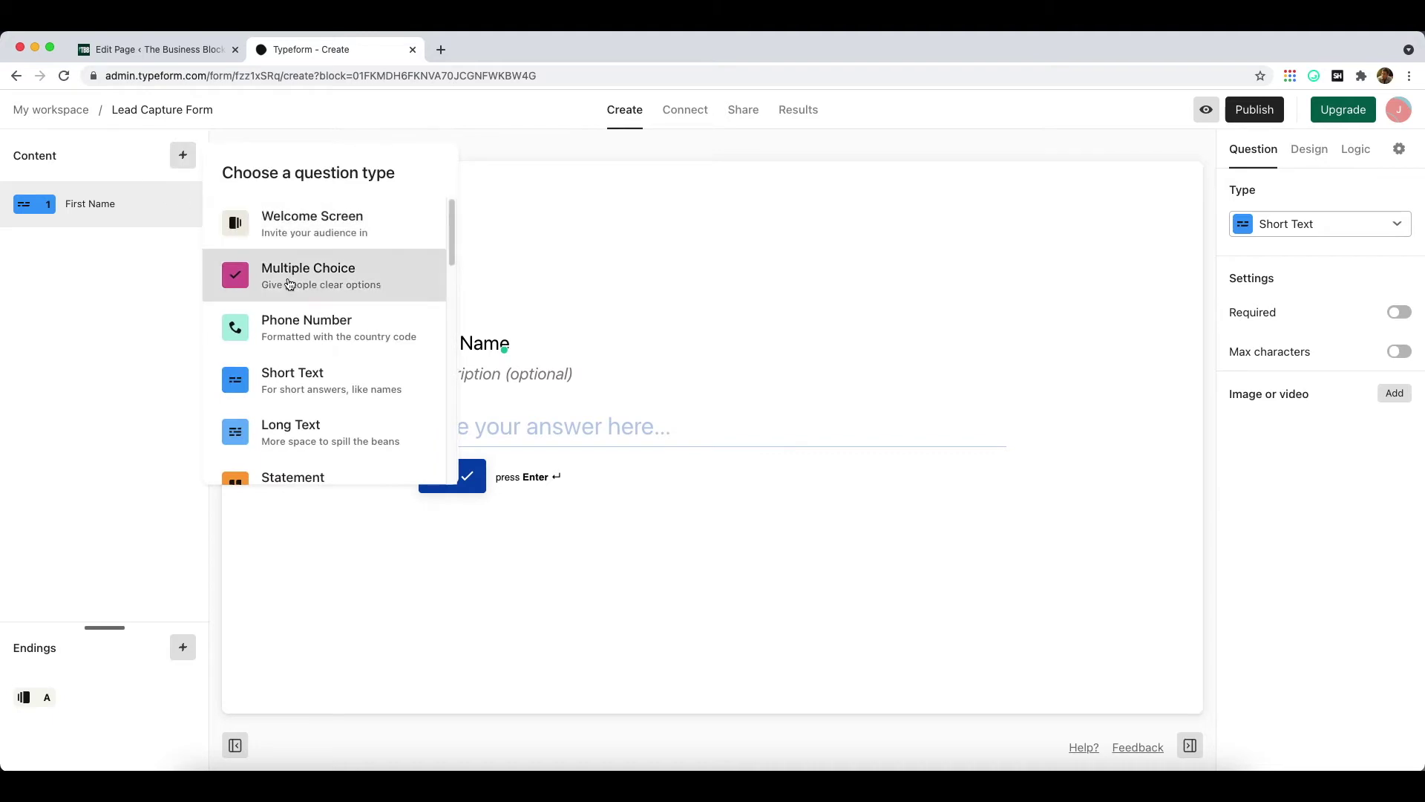
left_click(301, 391)
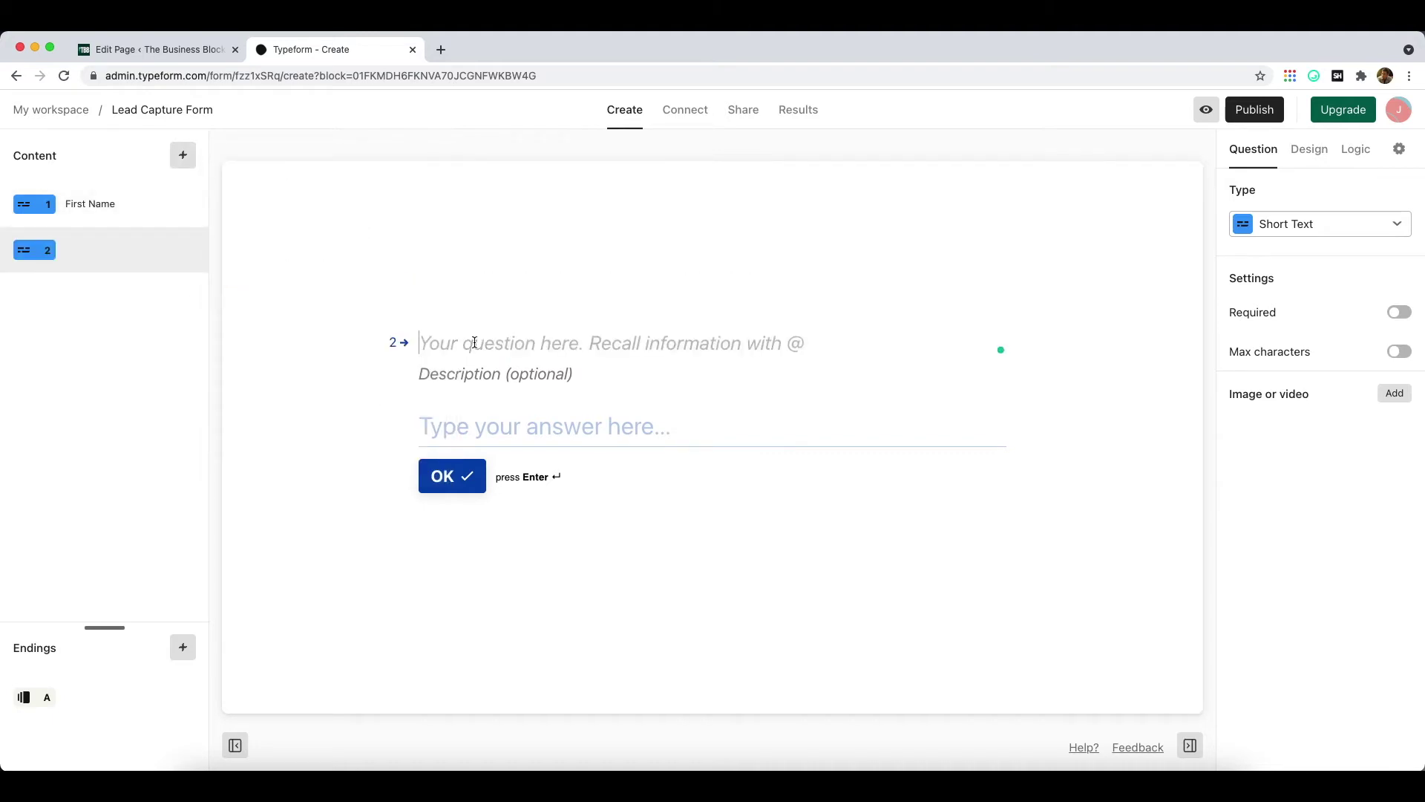
type("Last Name")
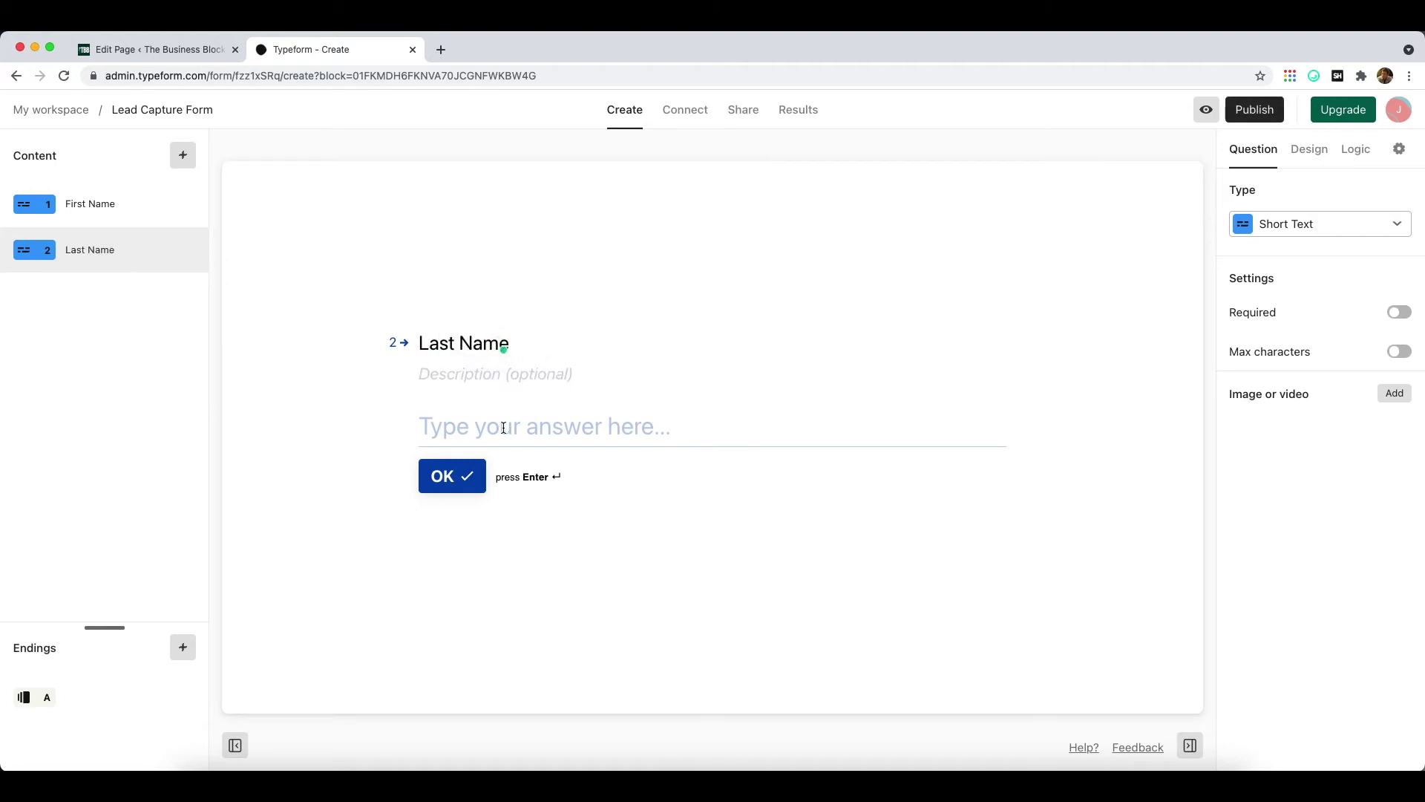
left_click(588, 373)
left_click(117, 216)
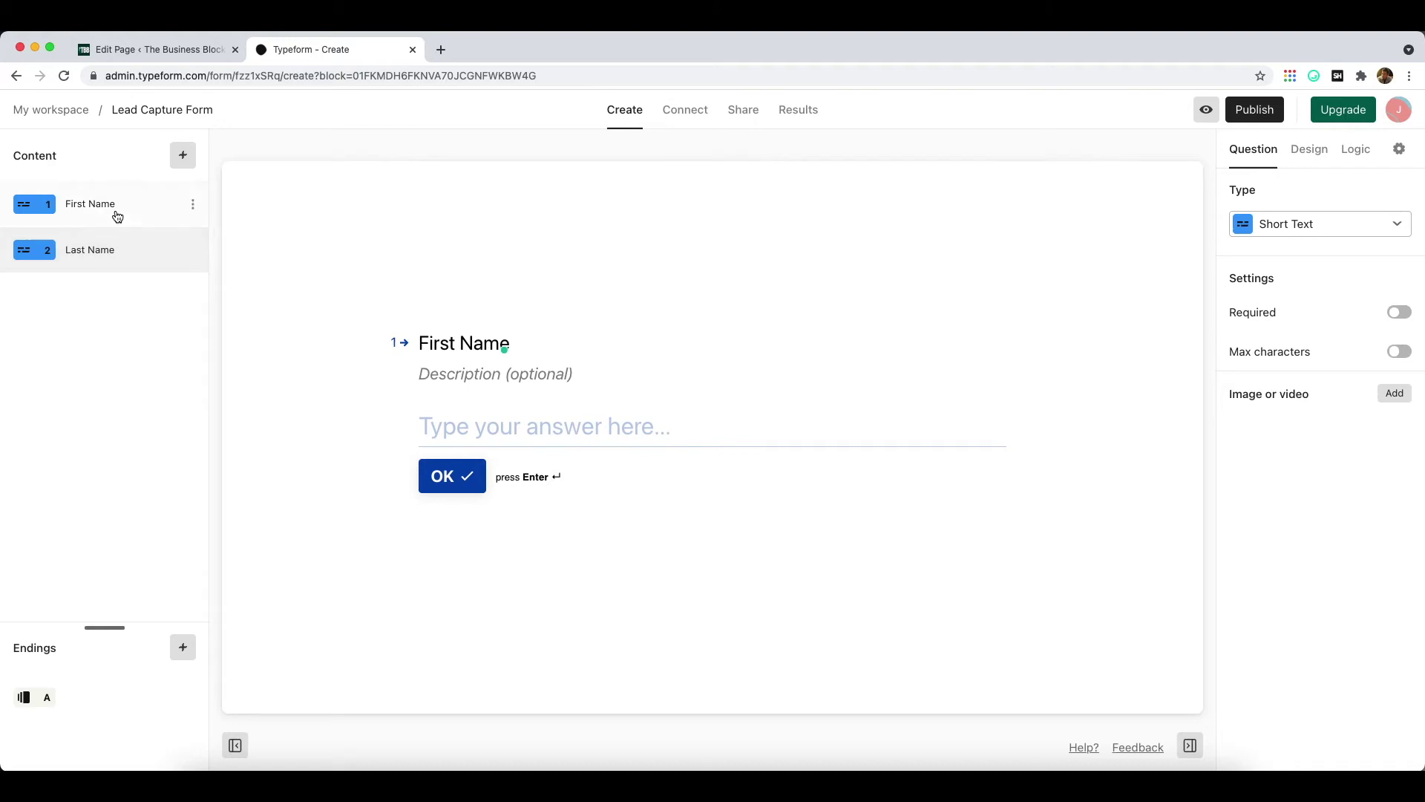
left_click(124, 260)
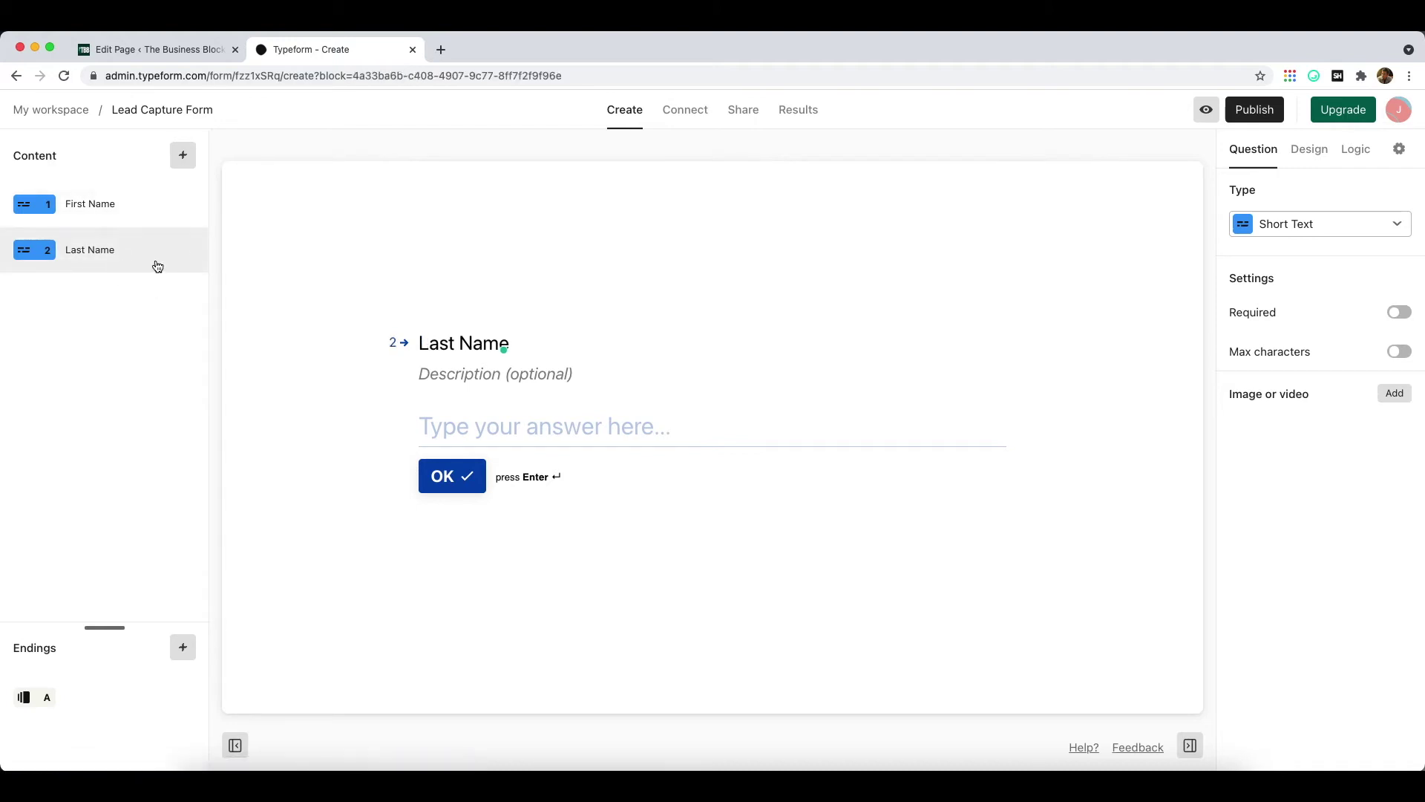
- Add an Email question titled "Please provide your best email" after the Last Name question
left_click(183, 157)
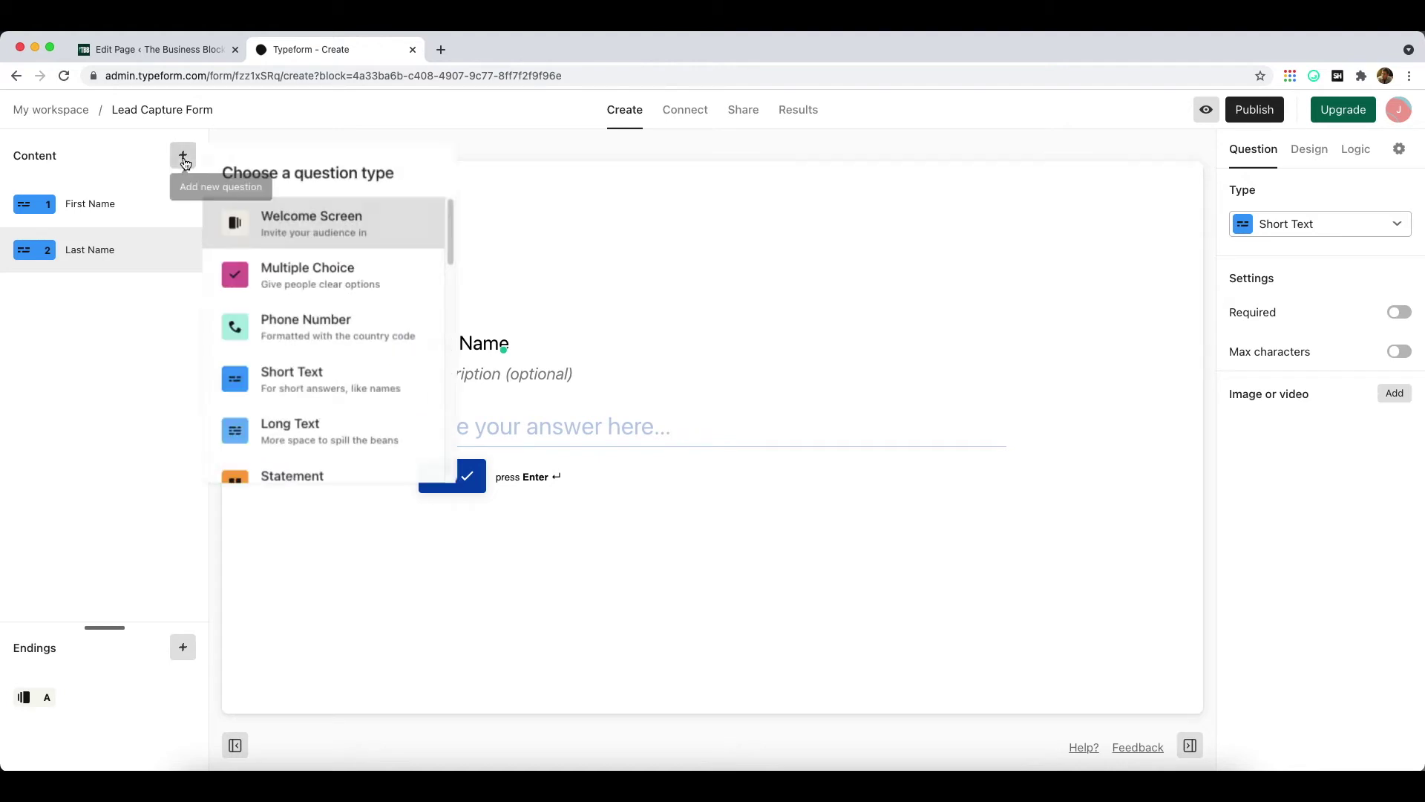
scroll(331, 388, "down", 5)
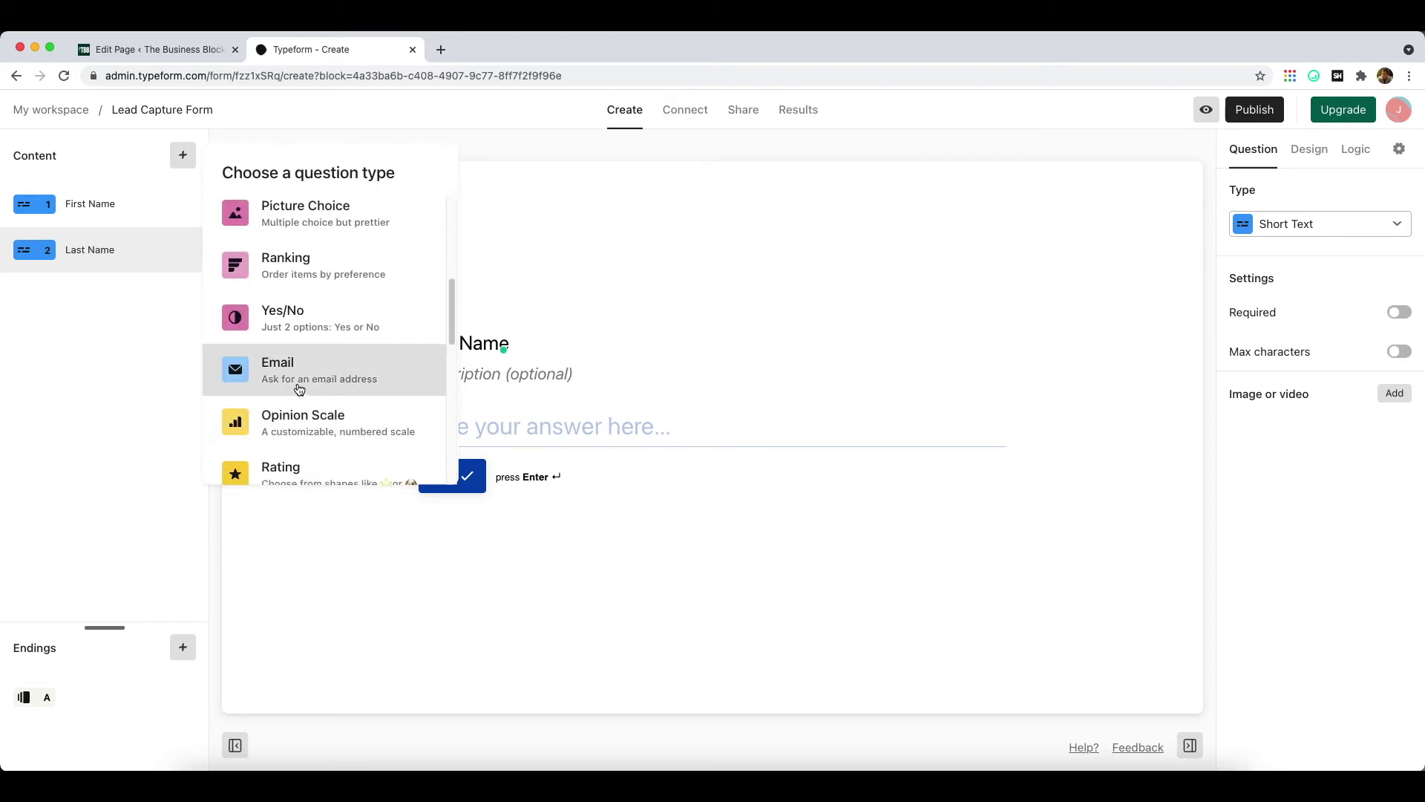
left_click(300, 389)
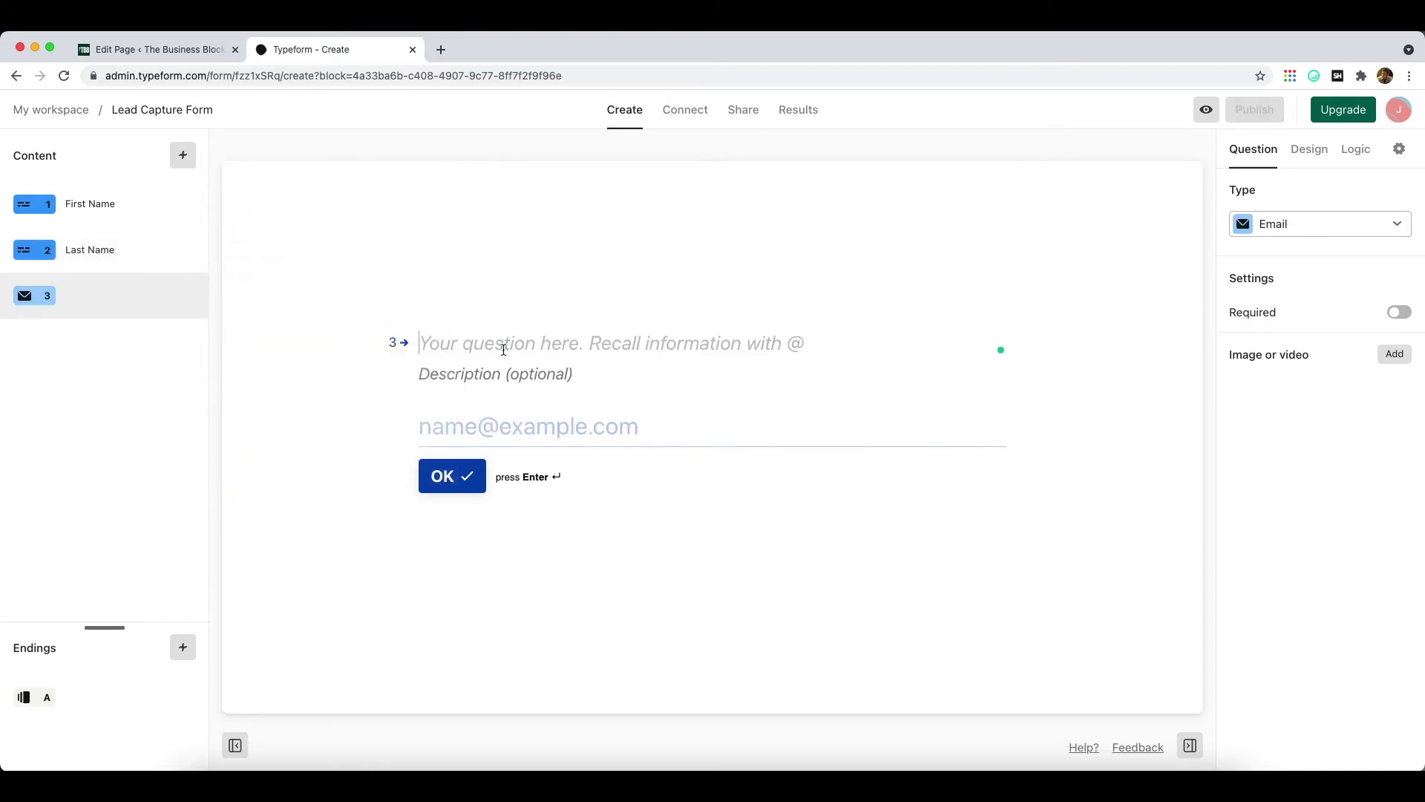
type("Please provio")
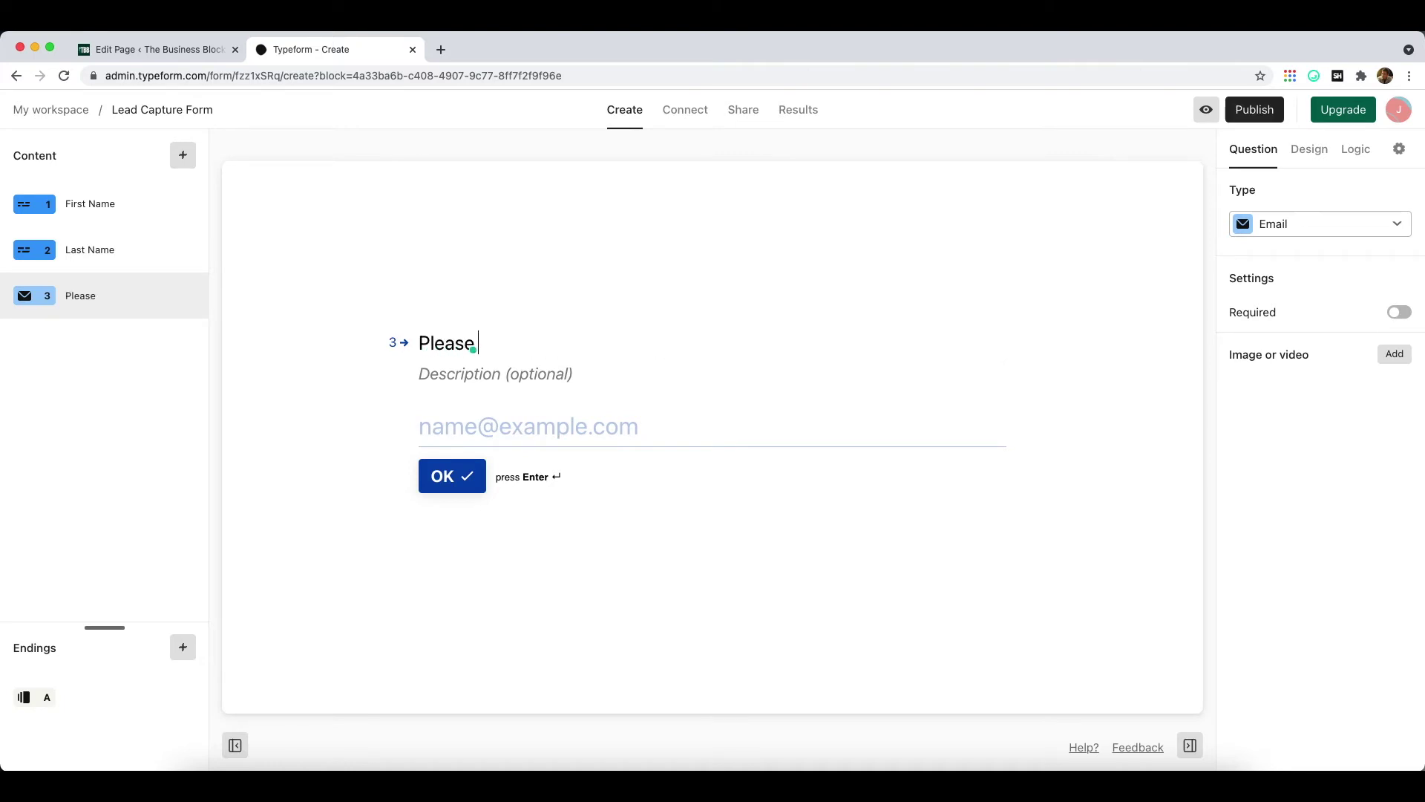
key("BackSpace")
type("de")
key("BackSpace")
key("BackSpace")
key("BackSpace")
type("ide your best email")
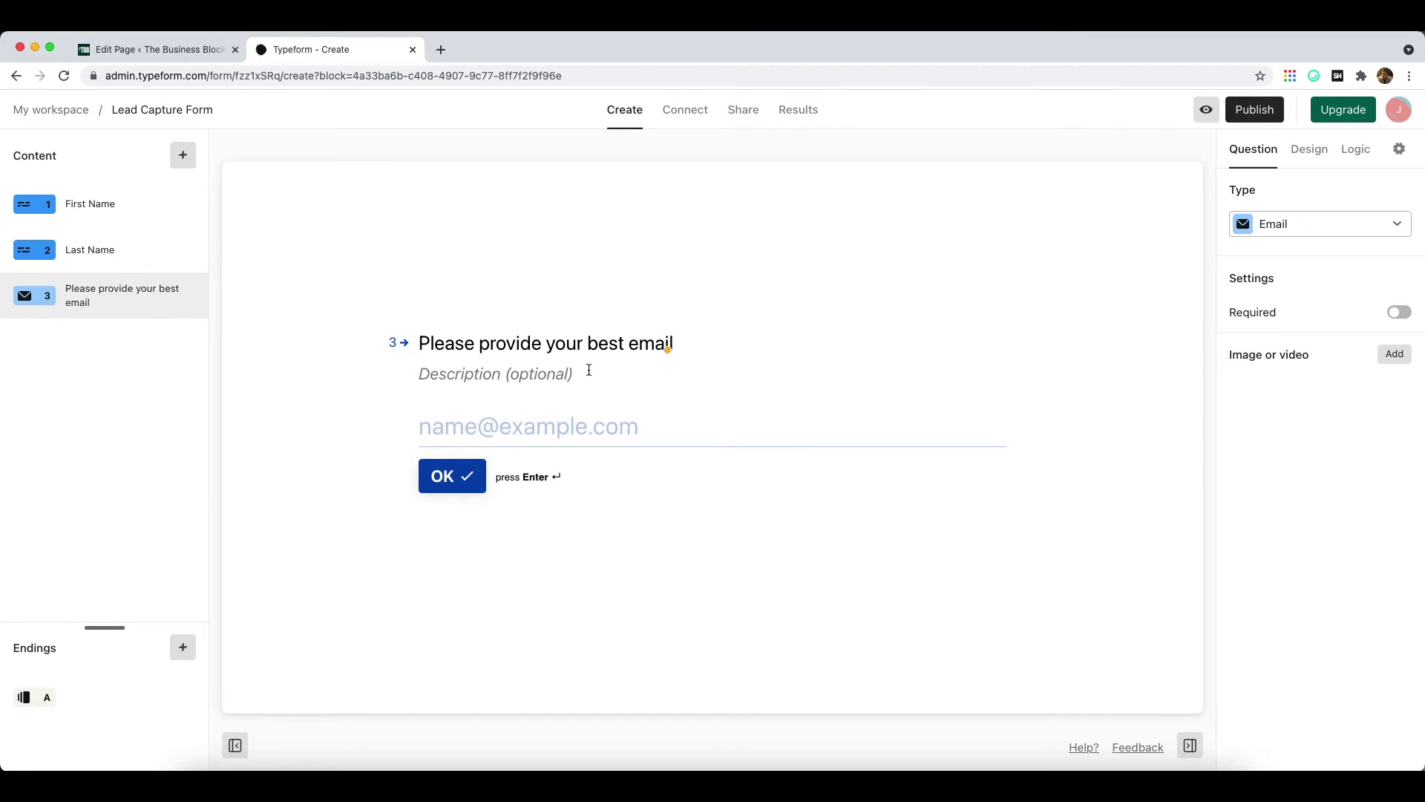
left_click(486, 377)
left_click(630, 490)
- Review the three questions in the editor and in the mobile live preview, and return to the editor
left_click(131, 214)
left_click(130, 260)
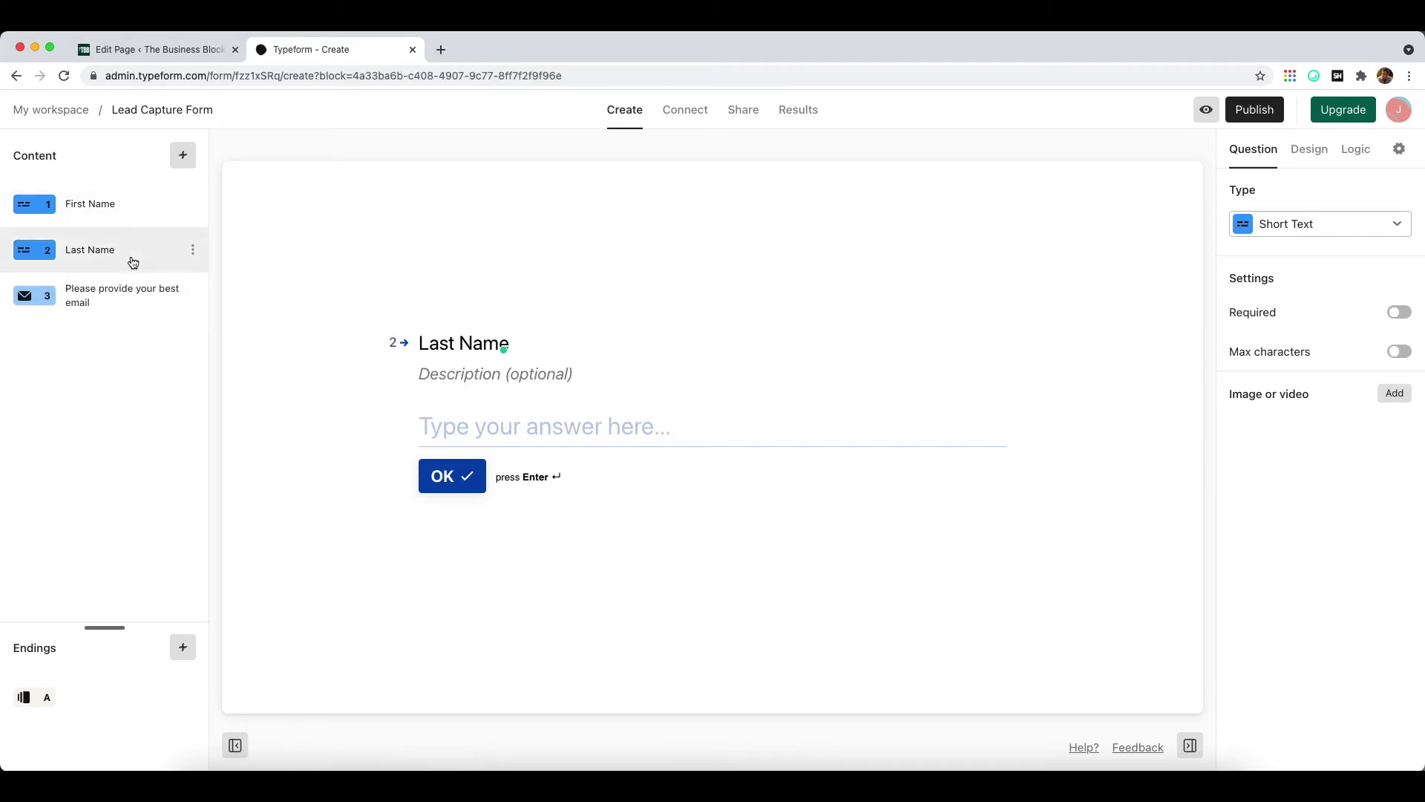
left_click(121, 303)
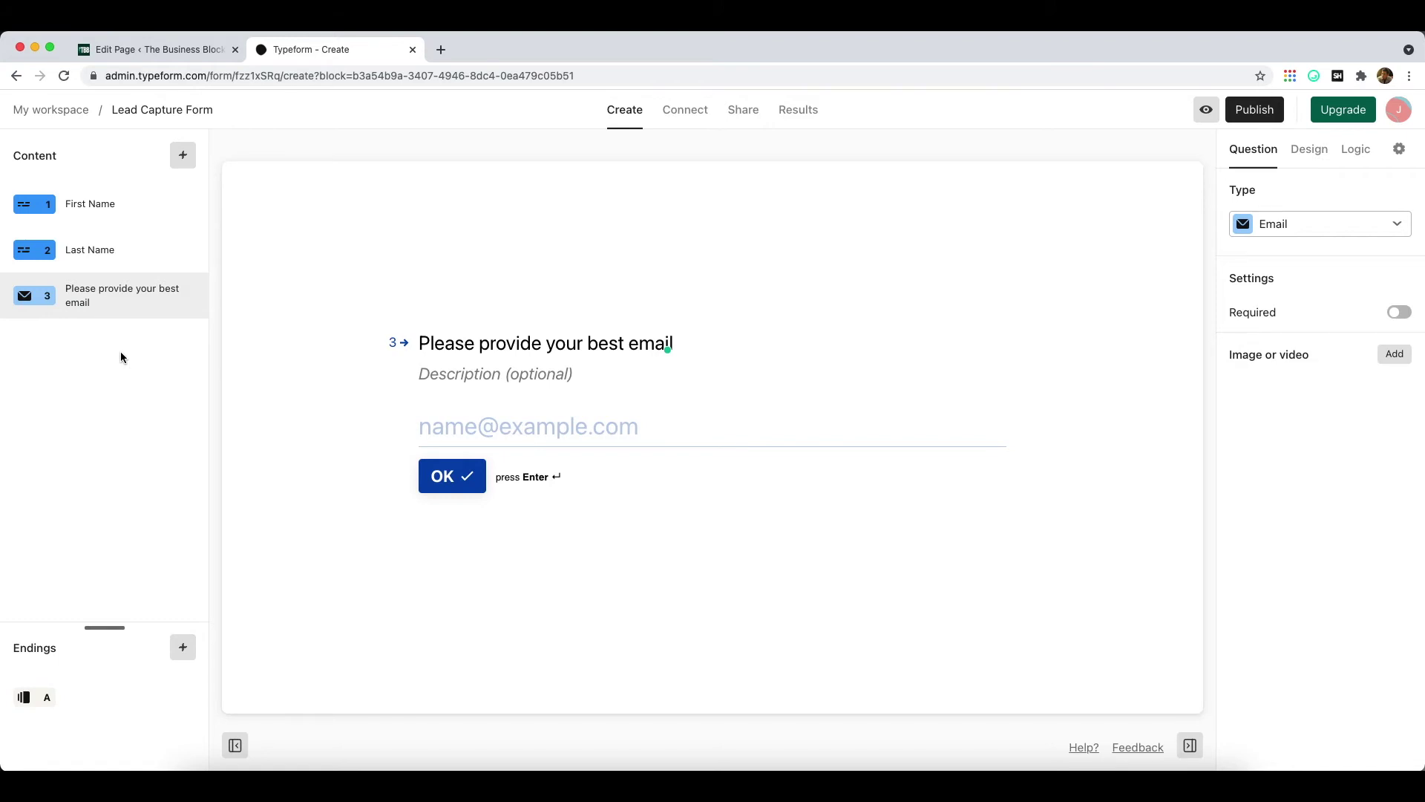
left_click(1206, 111)
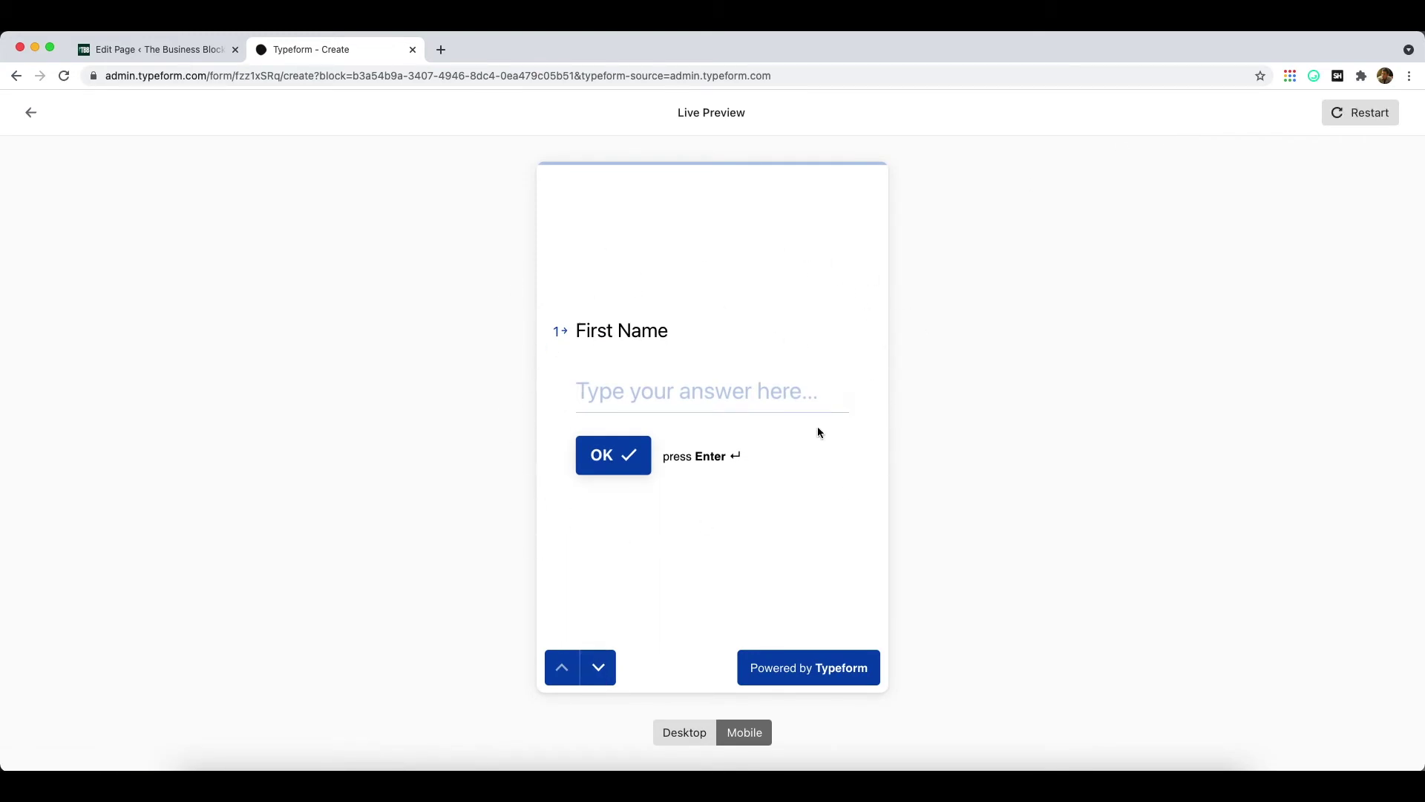
left_click(600, 669)
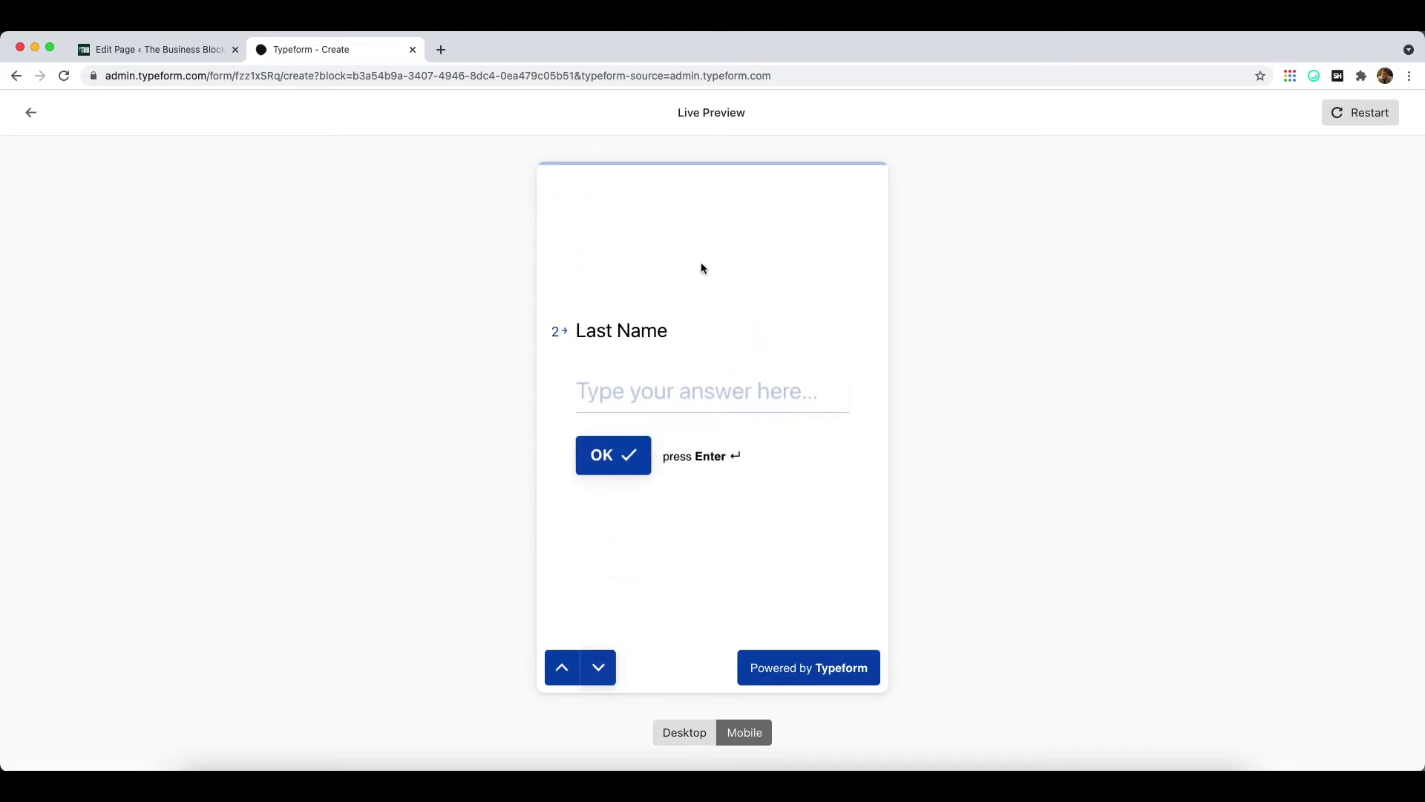
left_click(595, 669)
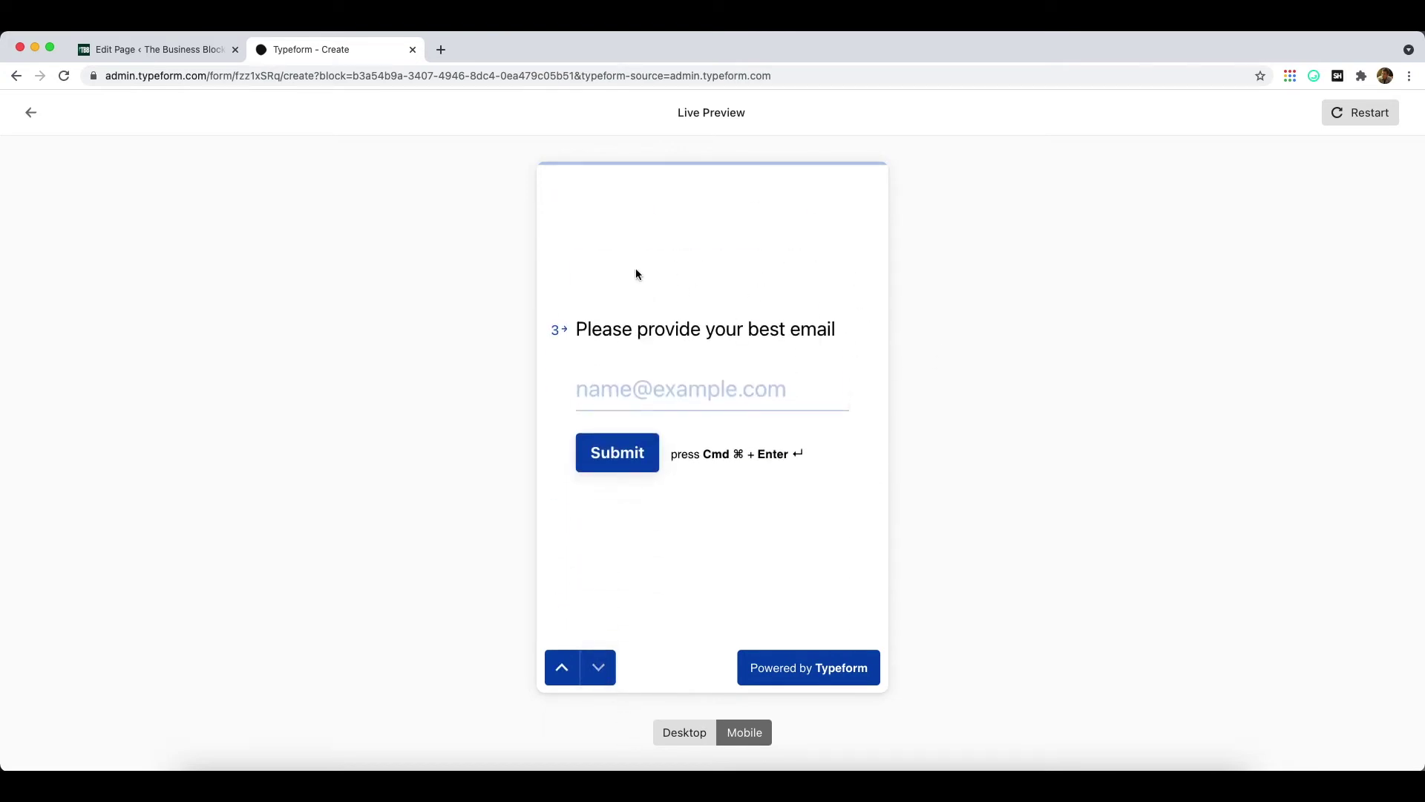
left_click(563, 669)
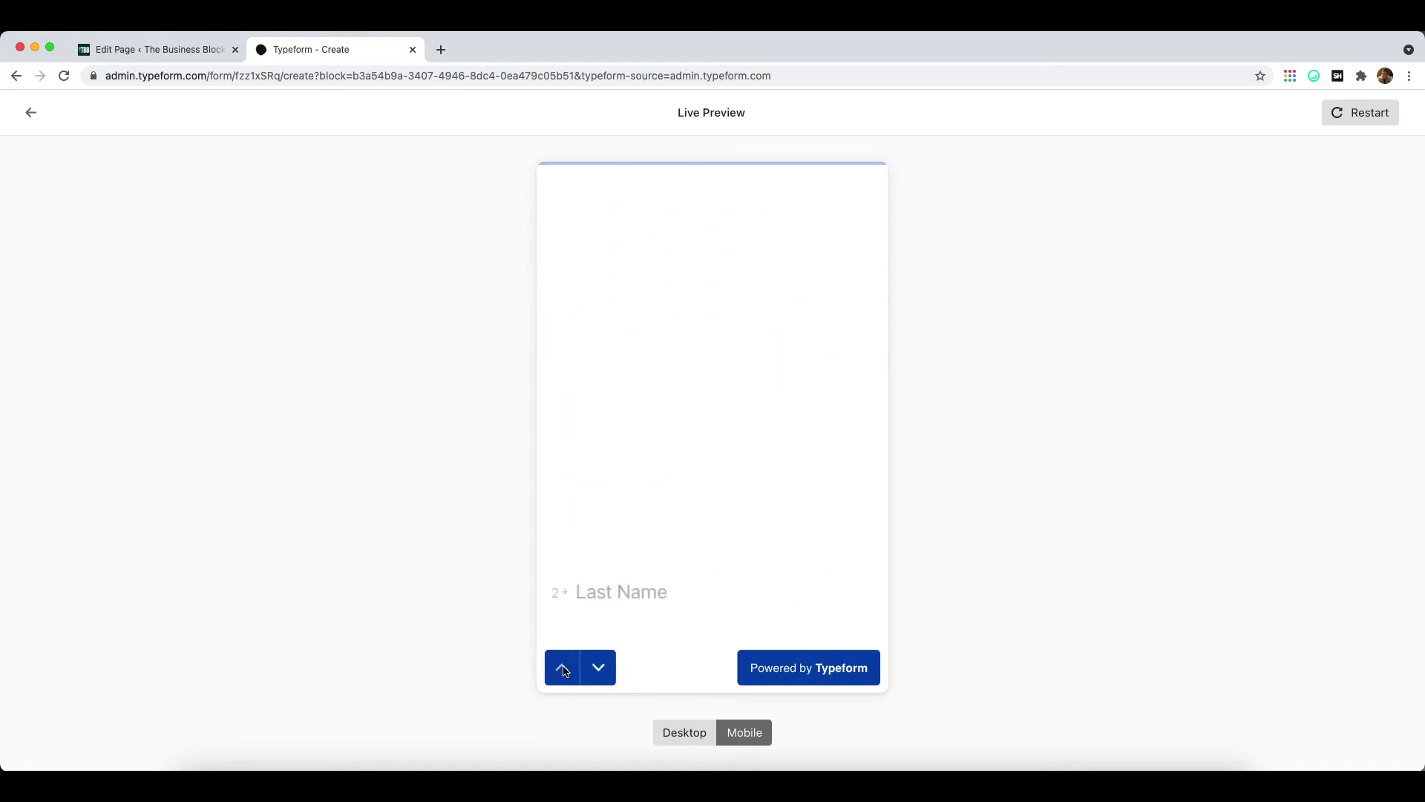
left_click(563, 669)
left_click(16, 76)
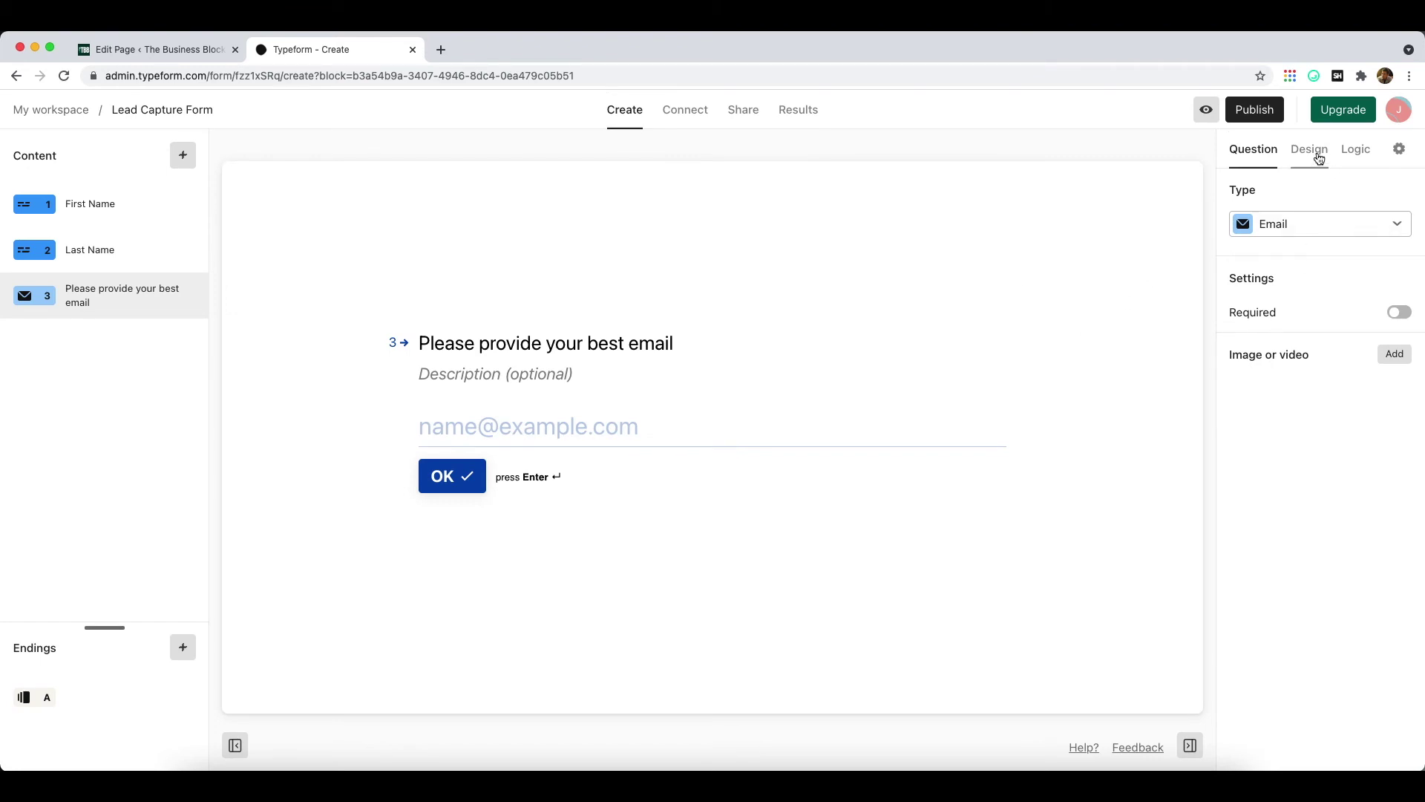
- Apply the Plain Blue gallery theme to the form and check it on the First Name question
left_click(1317, 158)
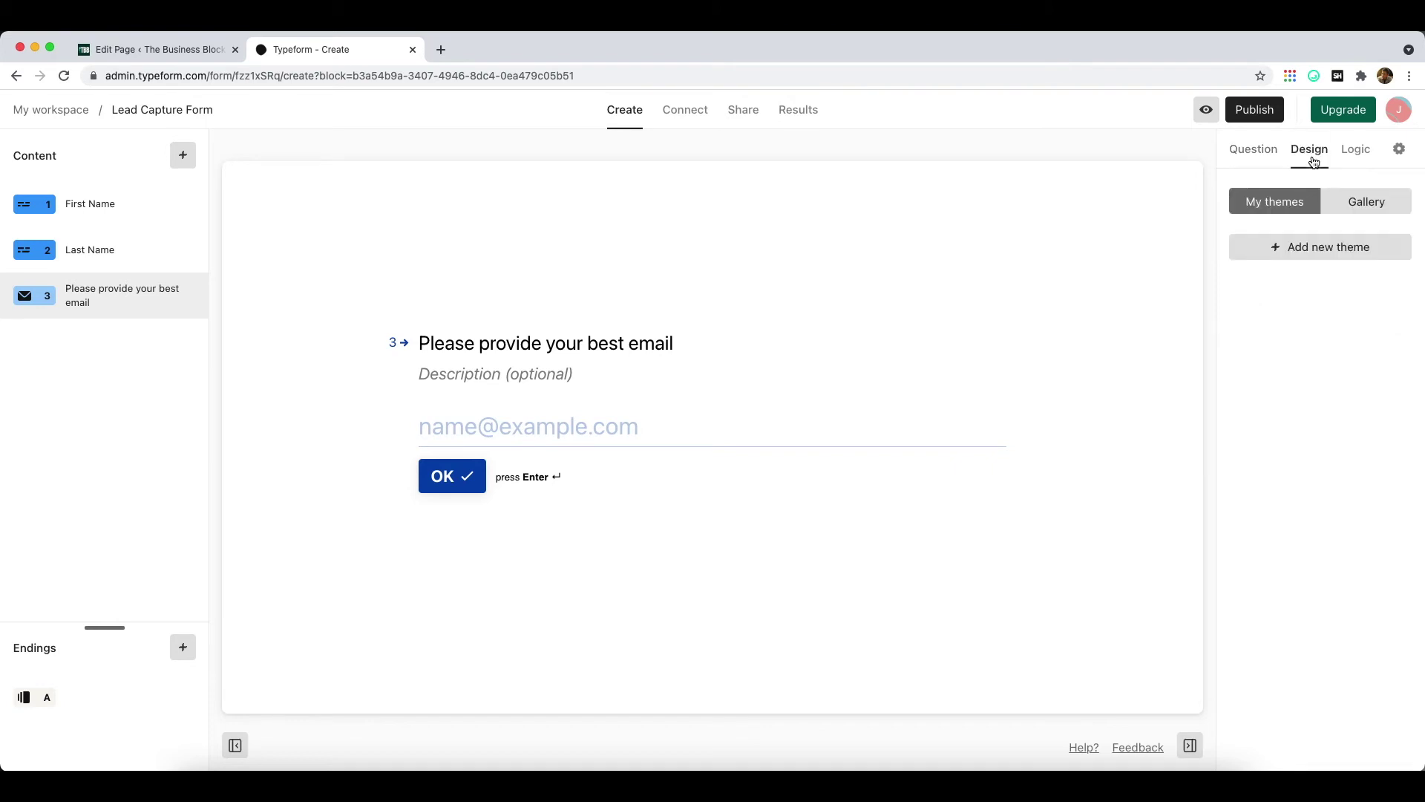
left_click(1385, 212)
scroll(1320, 435, "down", 5)
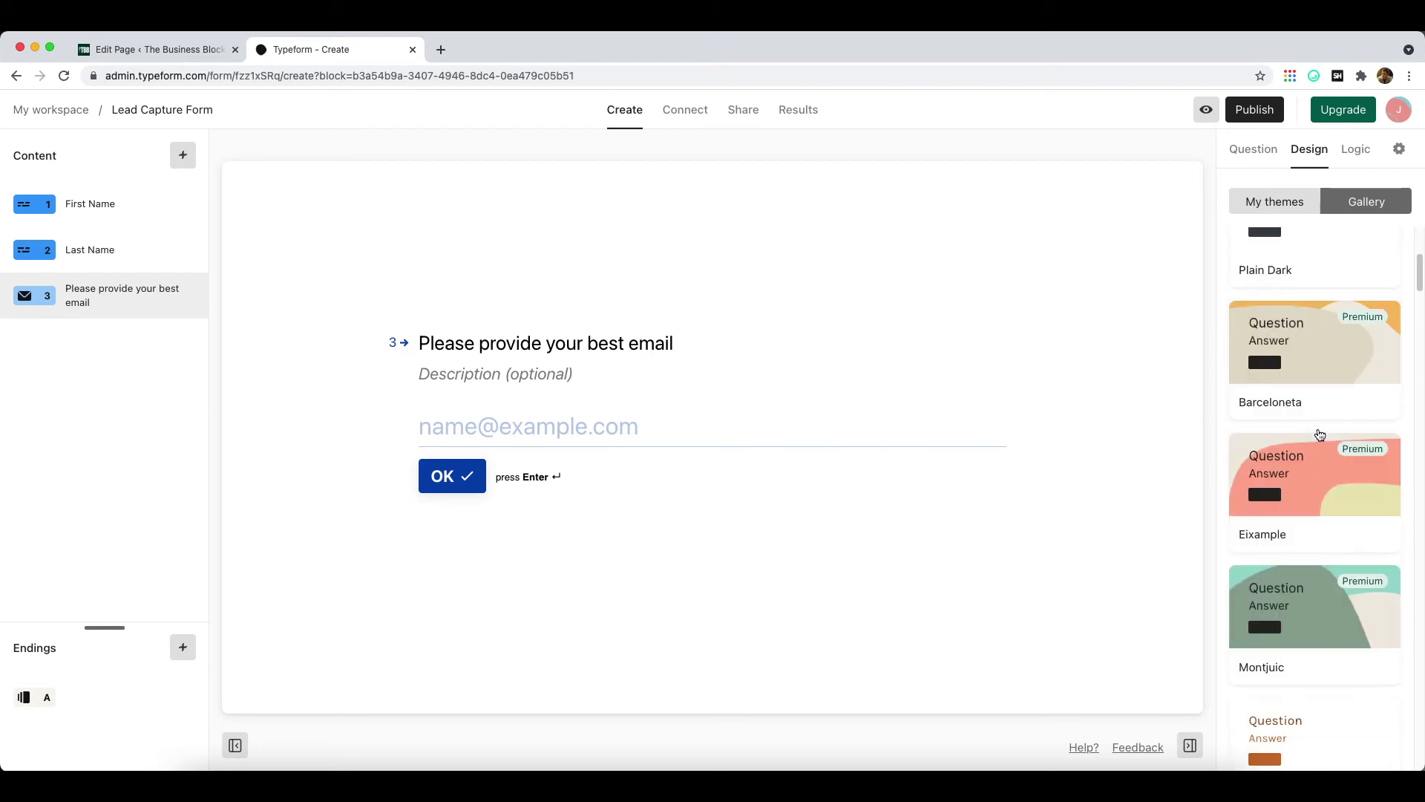
scroll(1320, 435, "down", 2)
scroll(1321, 434, "up", 5)
scroll(1337, 497, "down", 3)
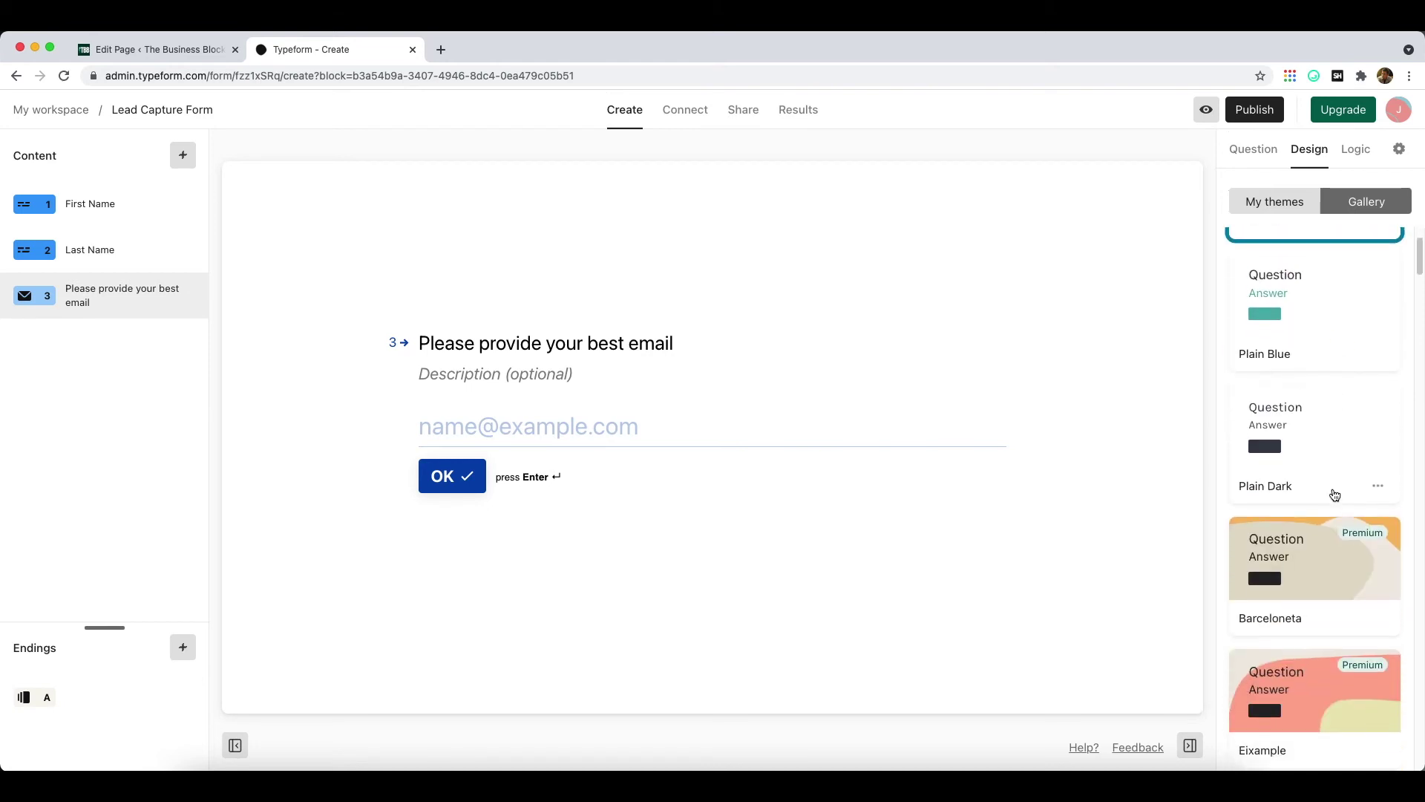
scroll(1341, 538, "down", 7)
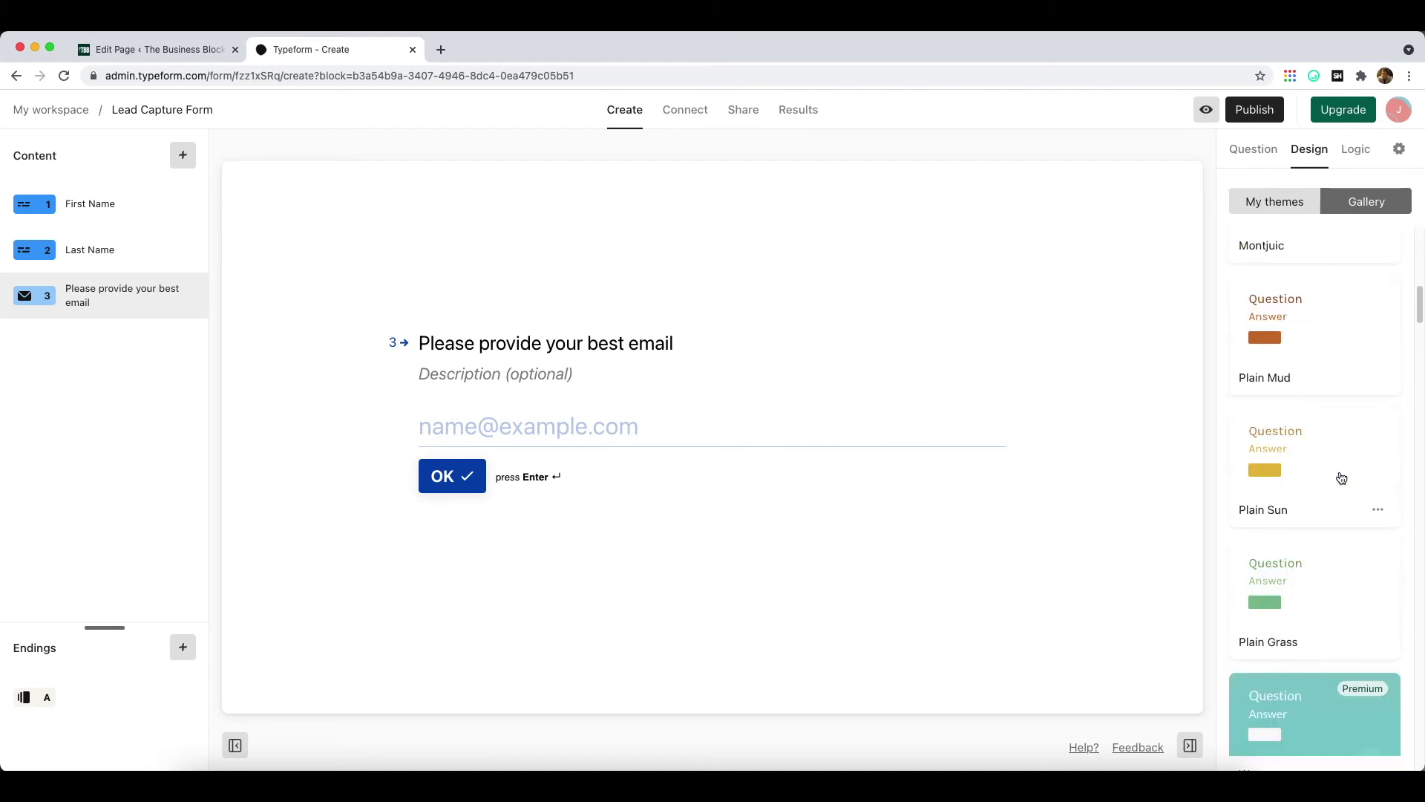
scroll(1326, 594, "down", 5)
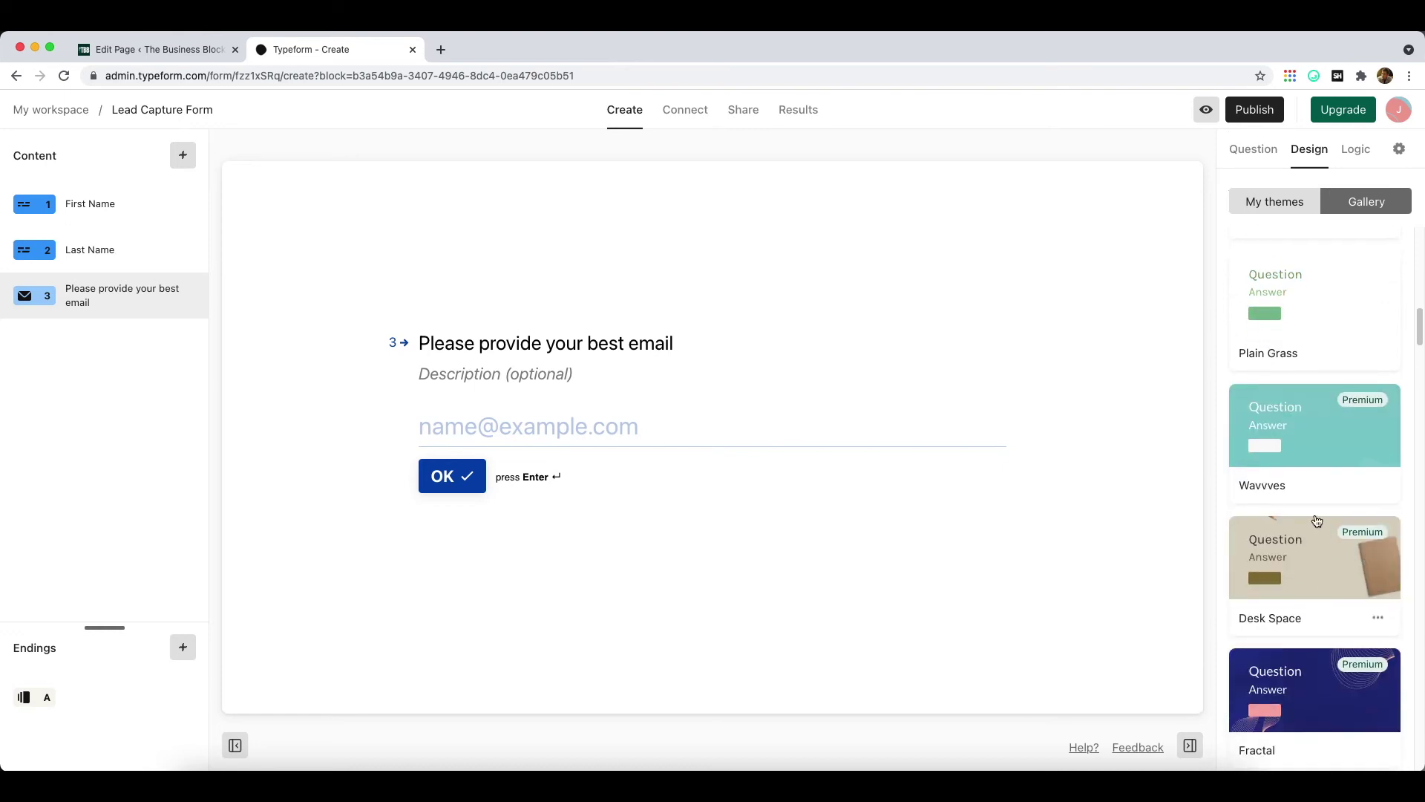
scroll(1314, 445, "up", 12)
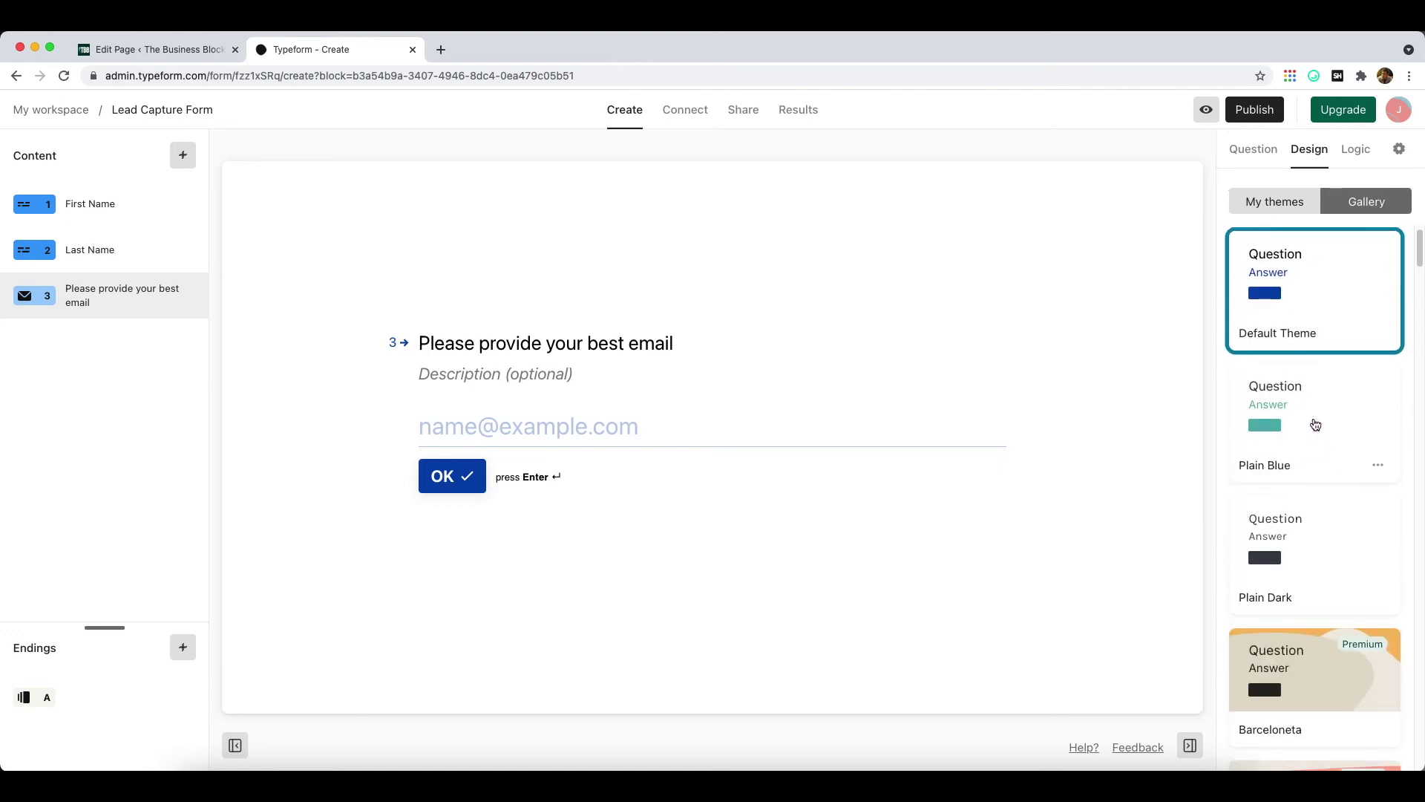
left_click(1317, 424)
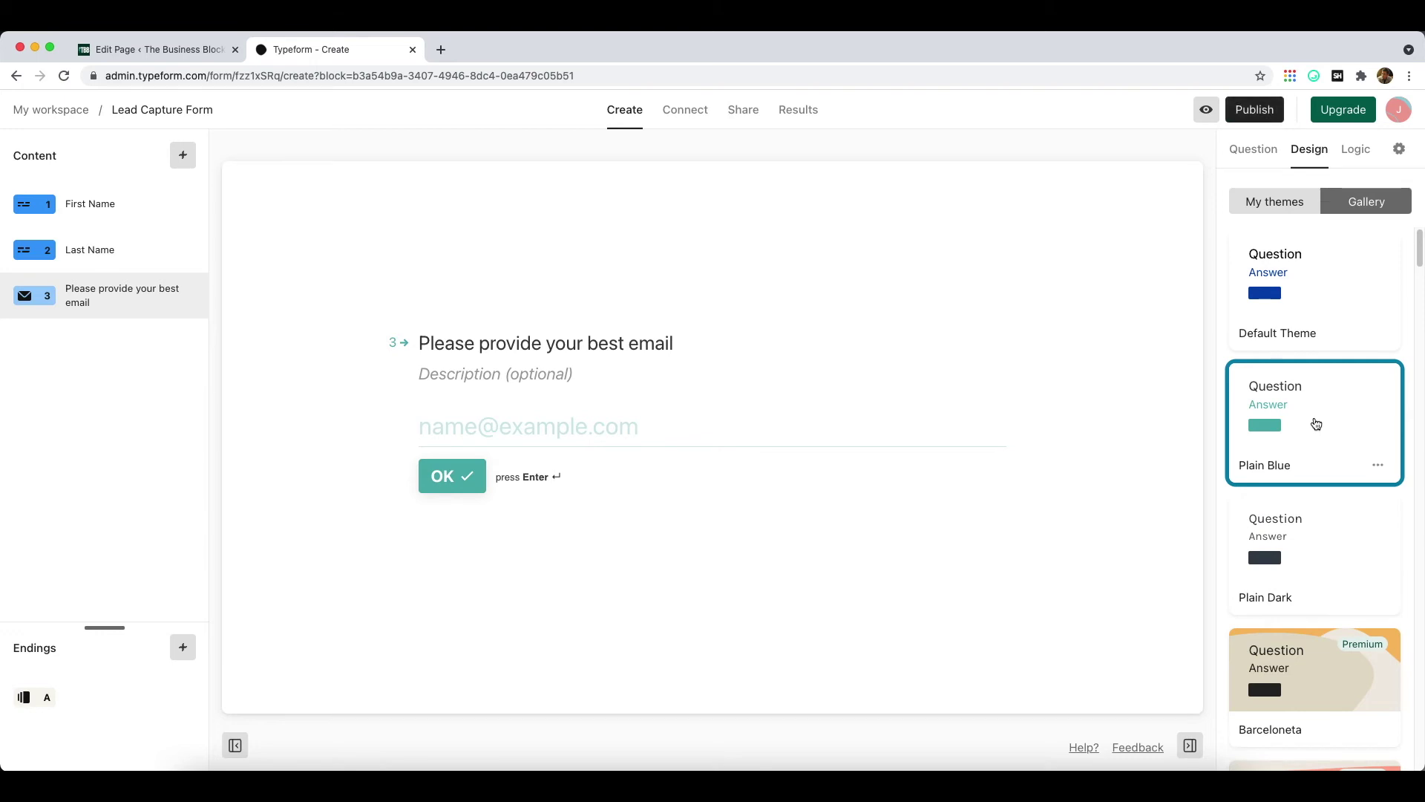
left_click(81, 202)
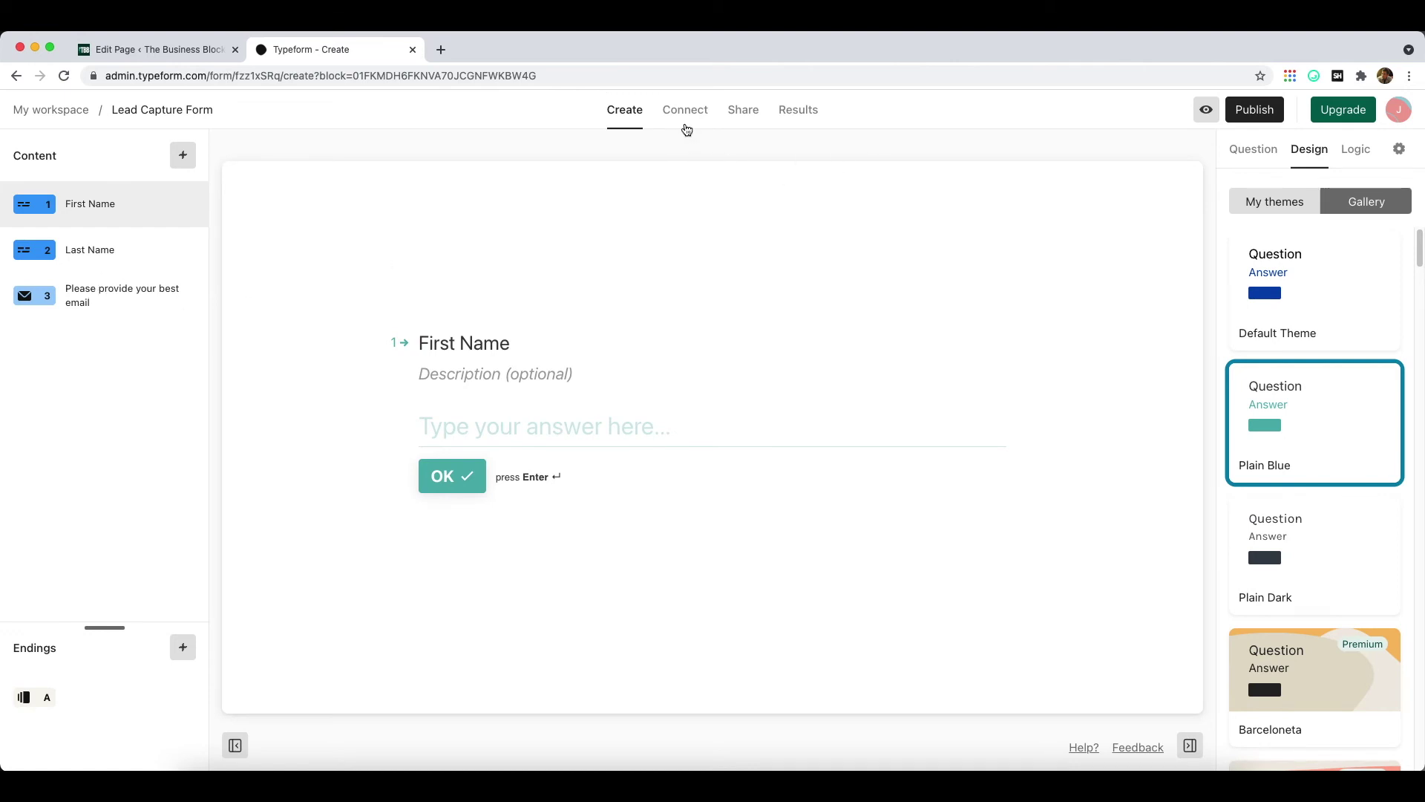
- Publish the Lead Capture Form to get its link and embed options
left_click(1269, 117)
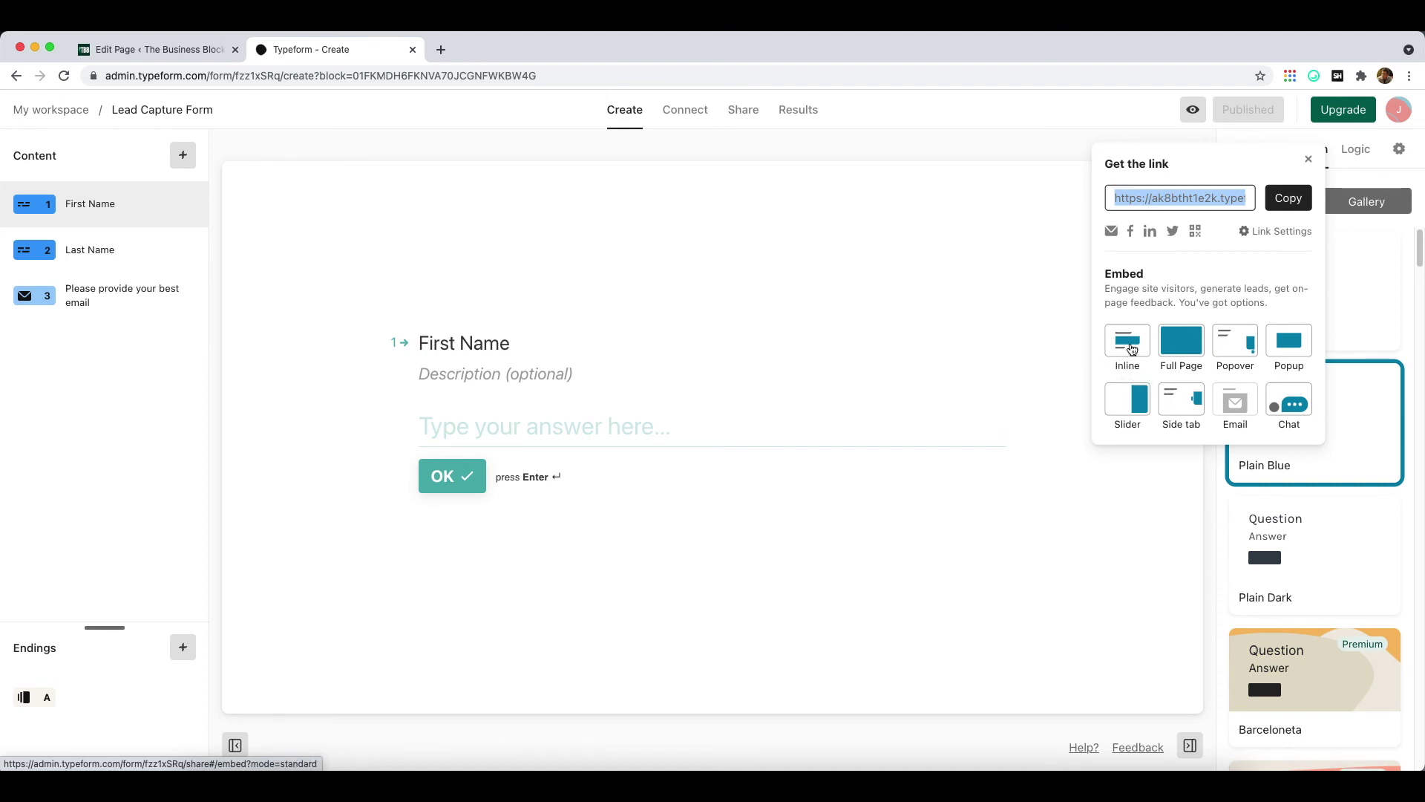
- Copy the embed code for placing the form inline in a web page, using the Standard embed mode
left_click(1132, 349)
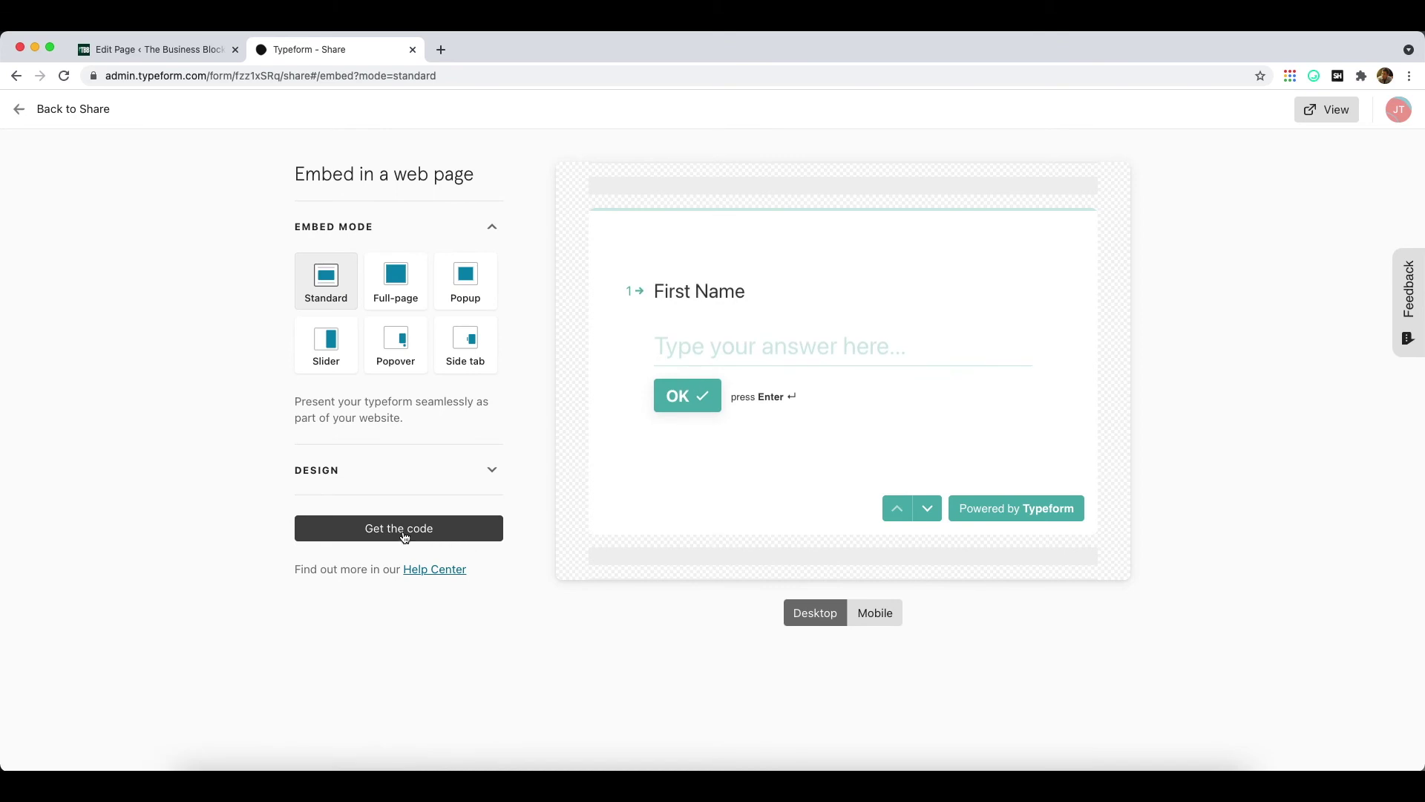
left_click(404, 533)
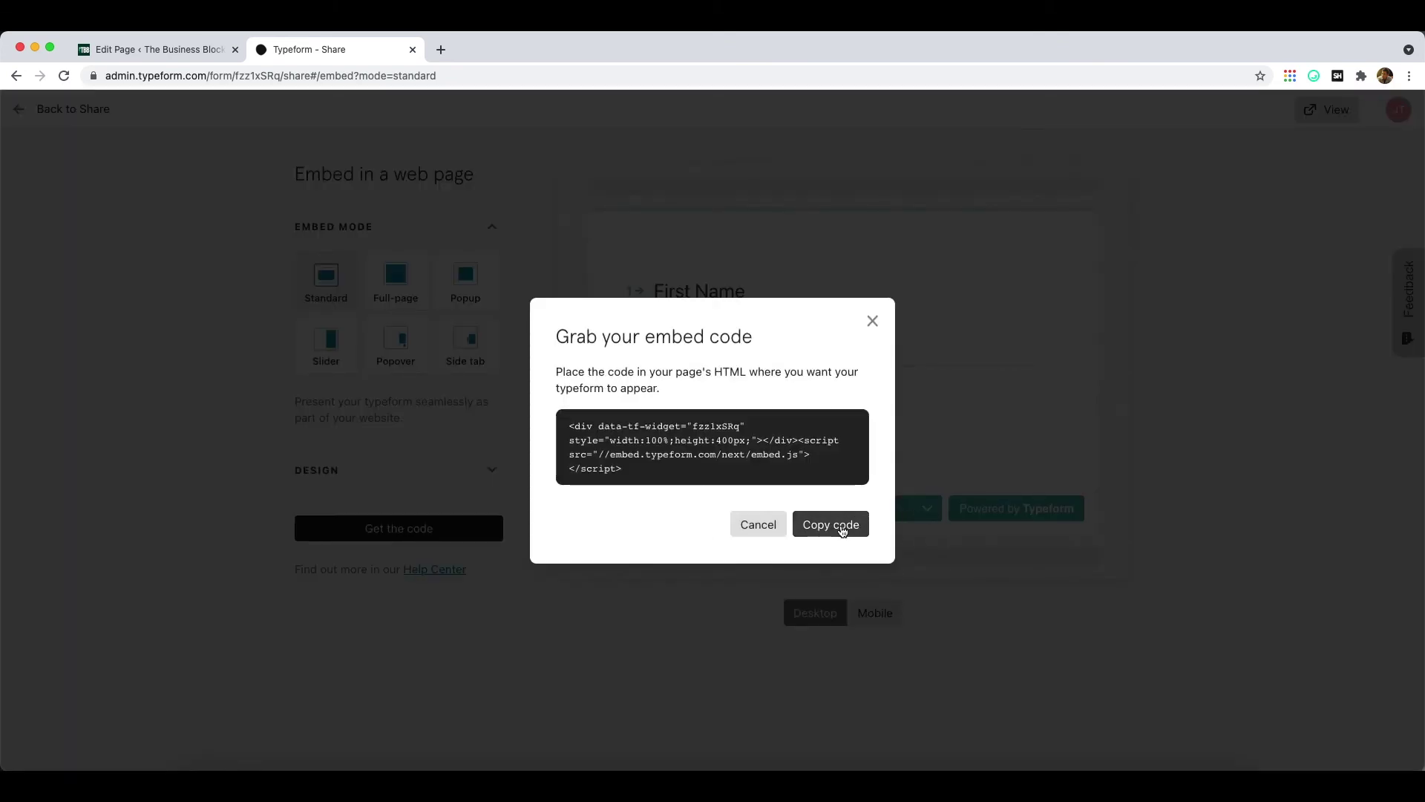
left_click(841, 528)
- Switch to the WordPress page editor and paste the embed code into a new Shortcode block under the Typeform section's "Test it out!" line
left_click(133, 54)
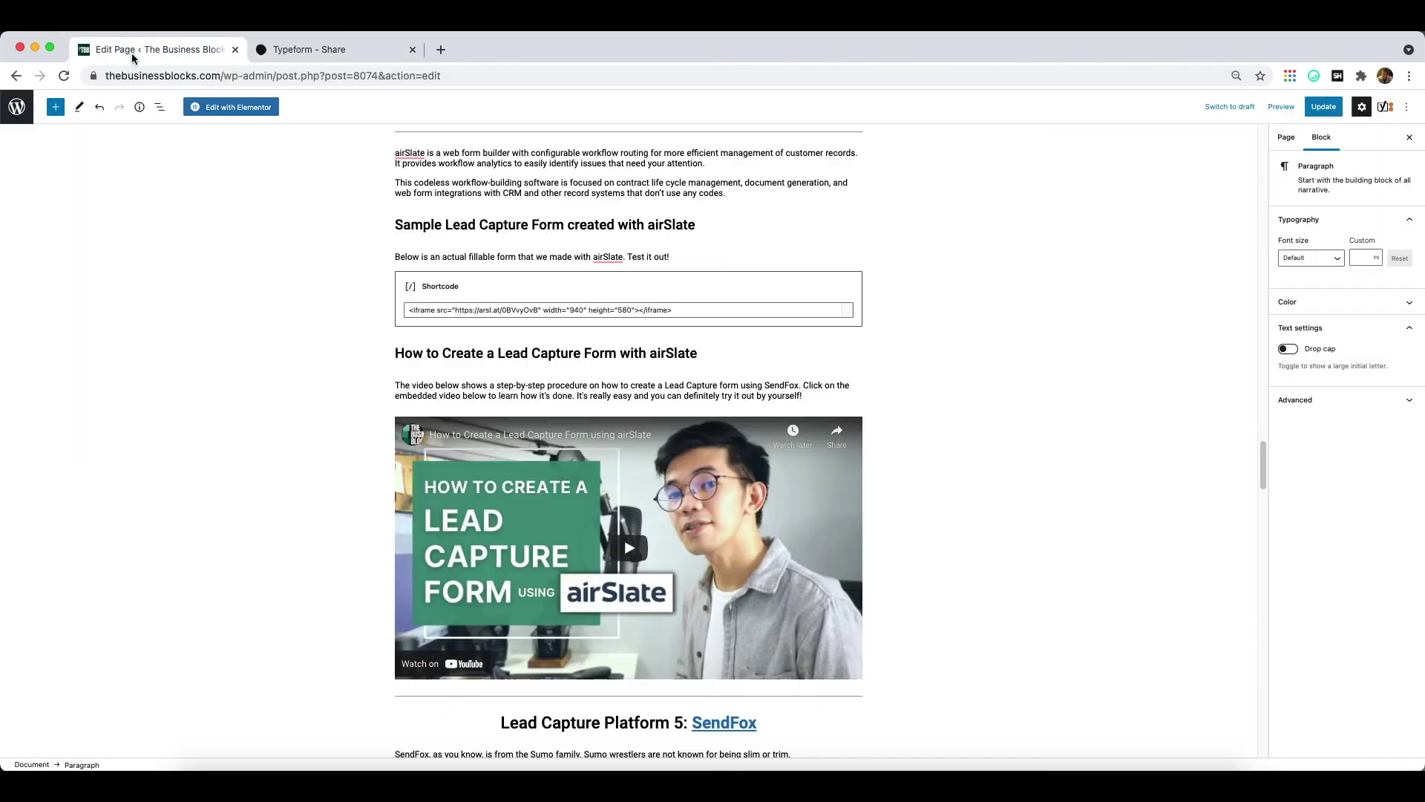
scroll(178, 307, "down", 15)
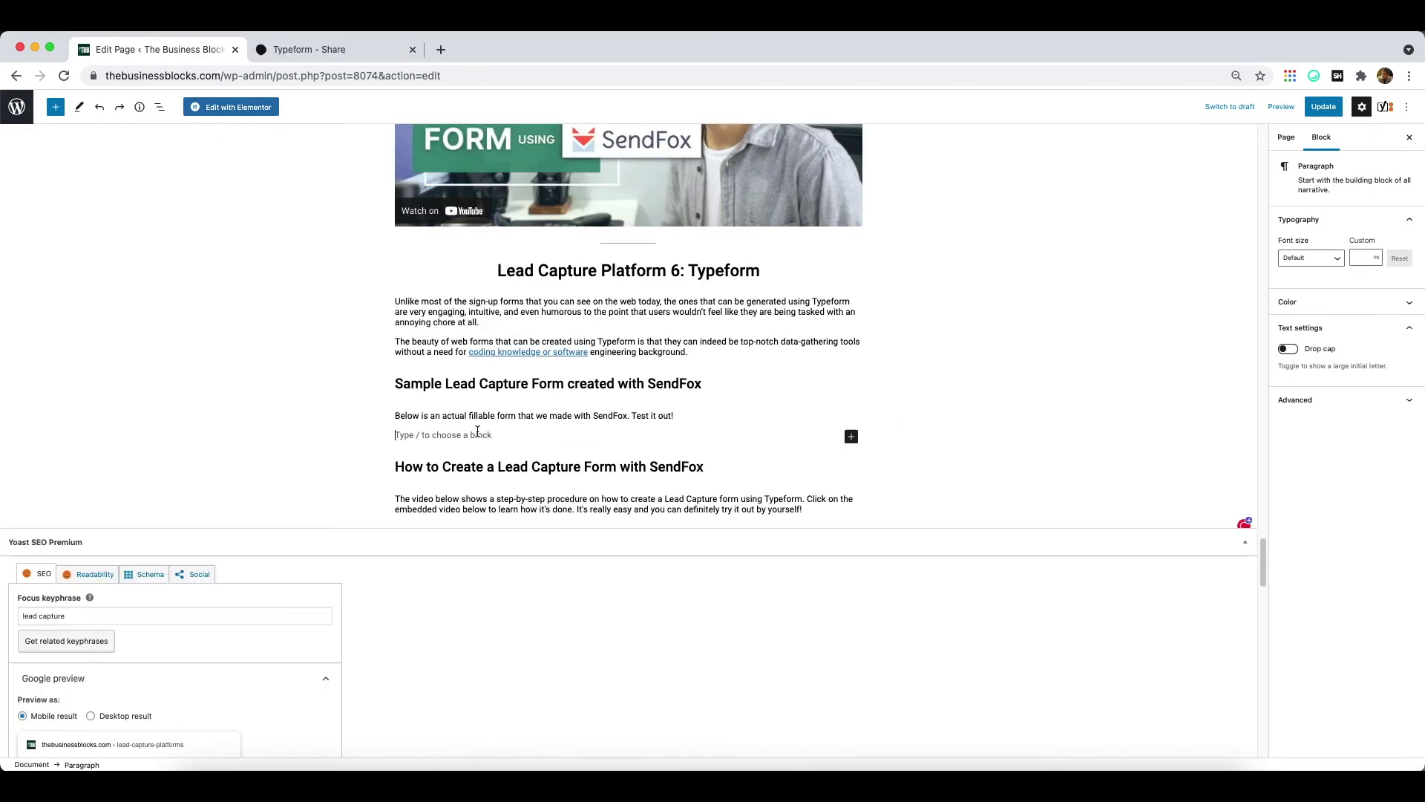
left_click(851, 438)
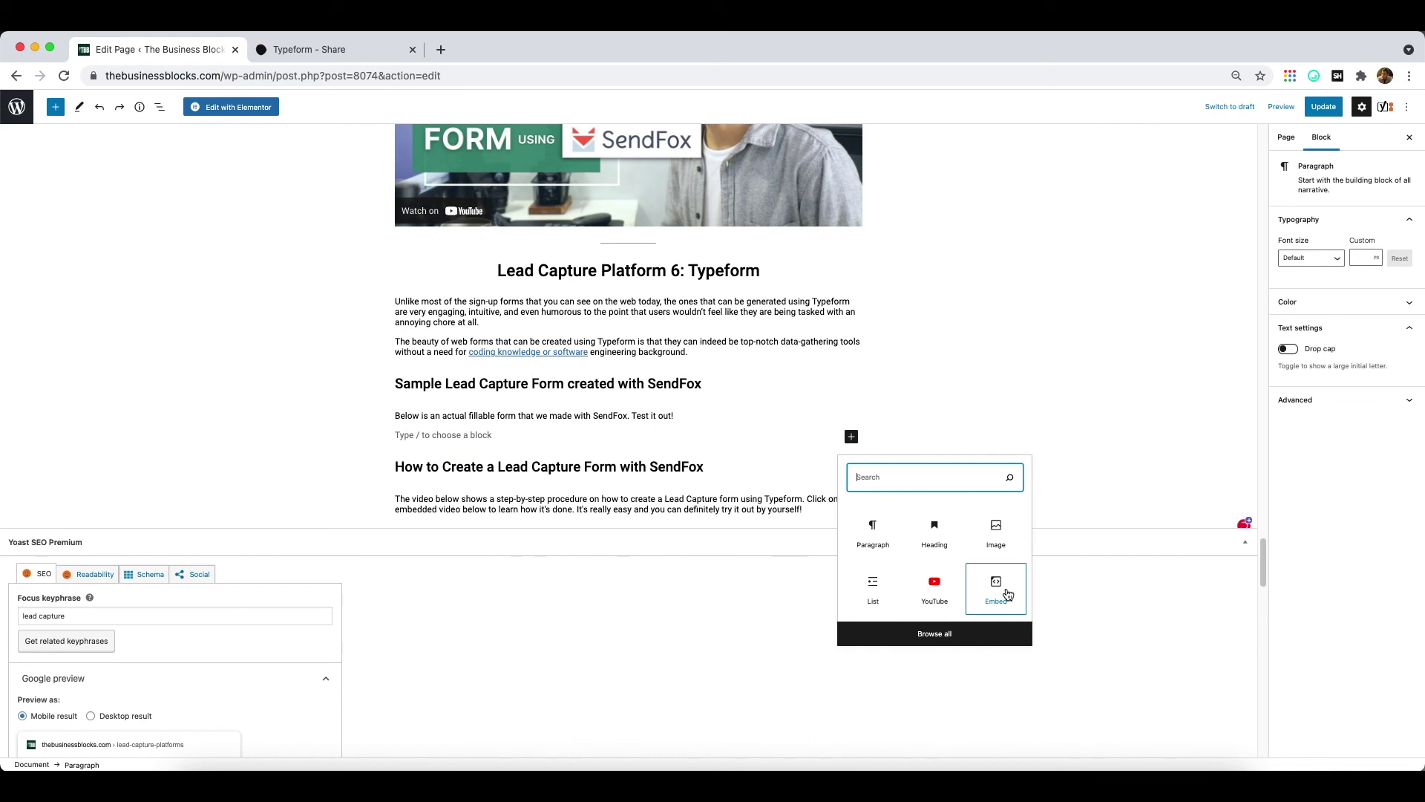
type("code")
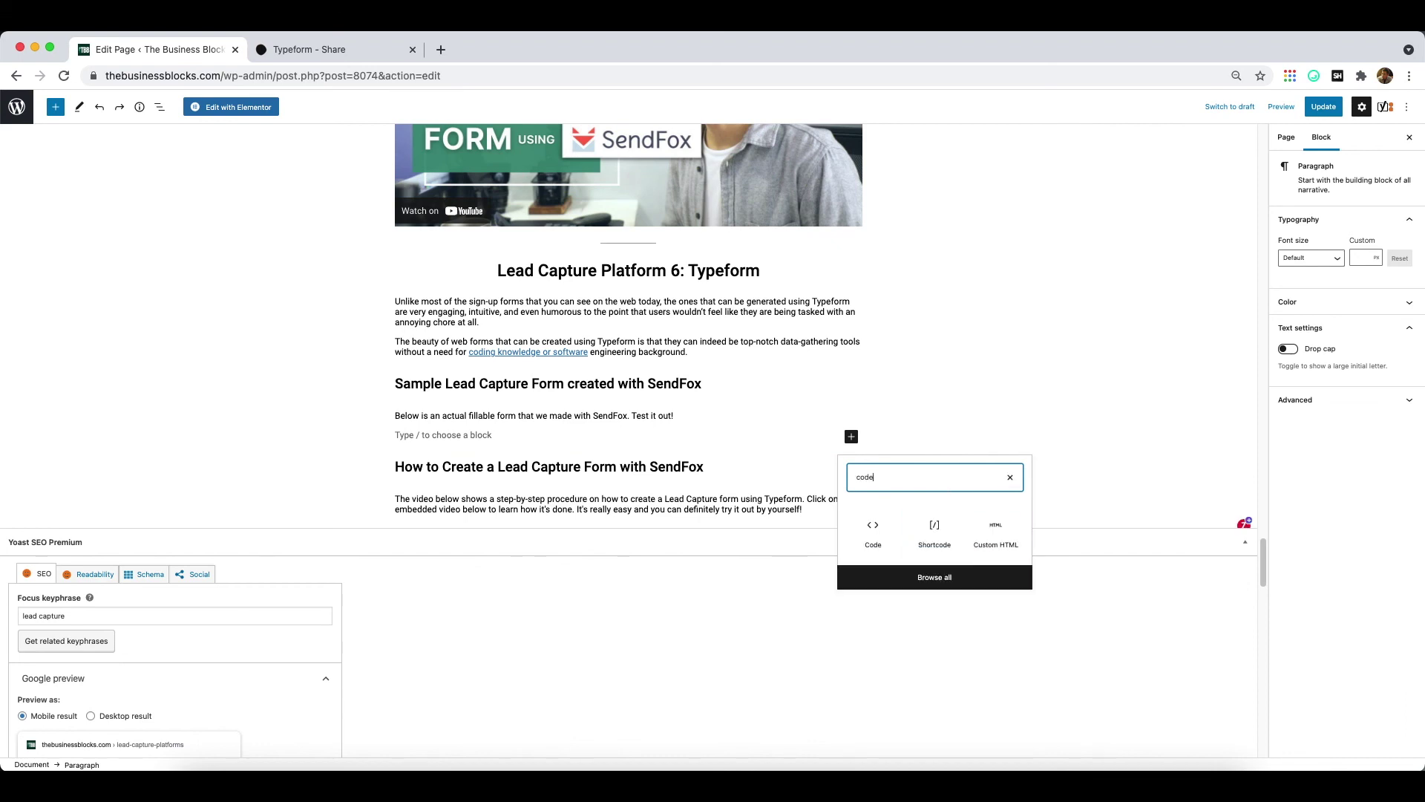
left_click(937, 536)
key("ctrl+v")
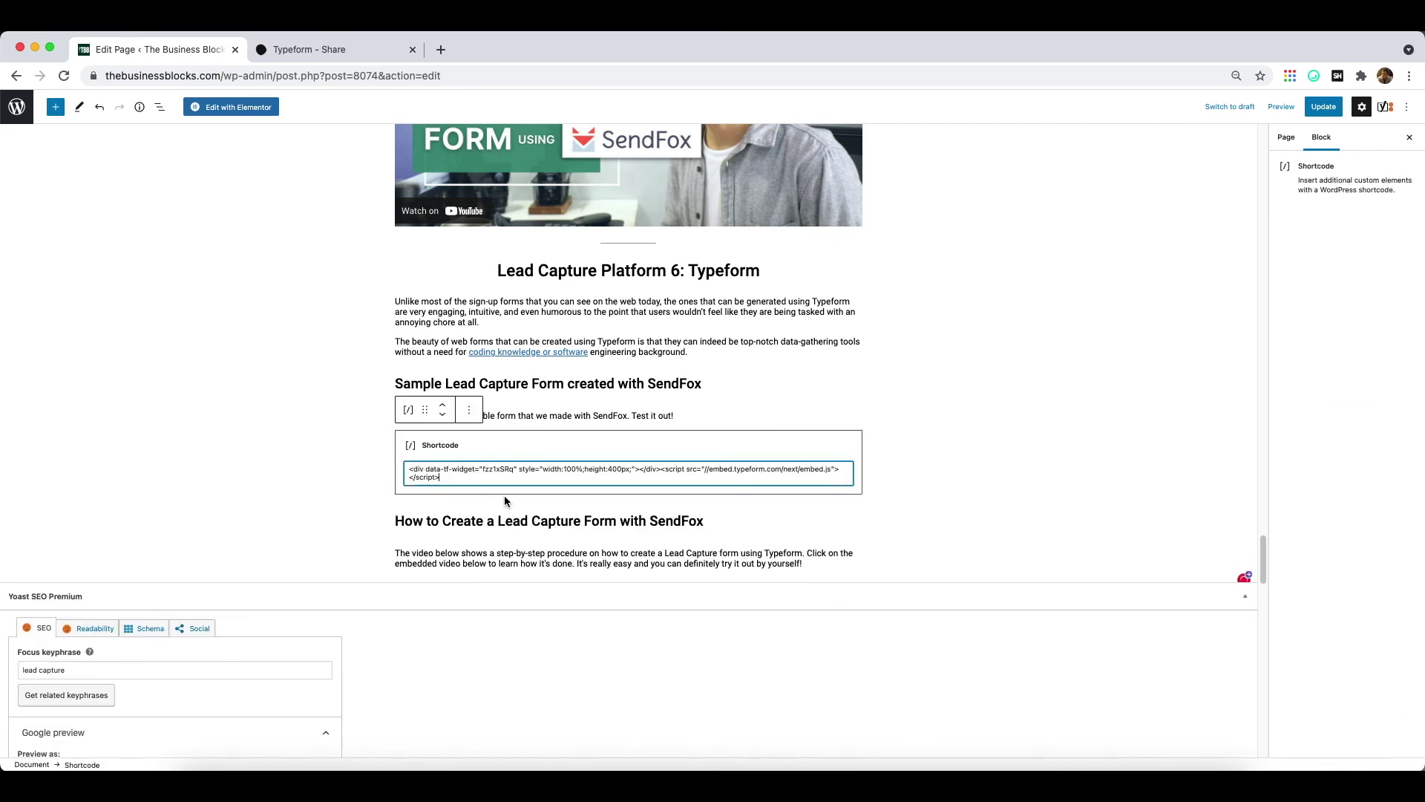
left_click(929, 385)
- Preview the Lead Capture Platforms page in a new tab and examine the embedded form in the Typeform section
left_click(1284, 108)
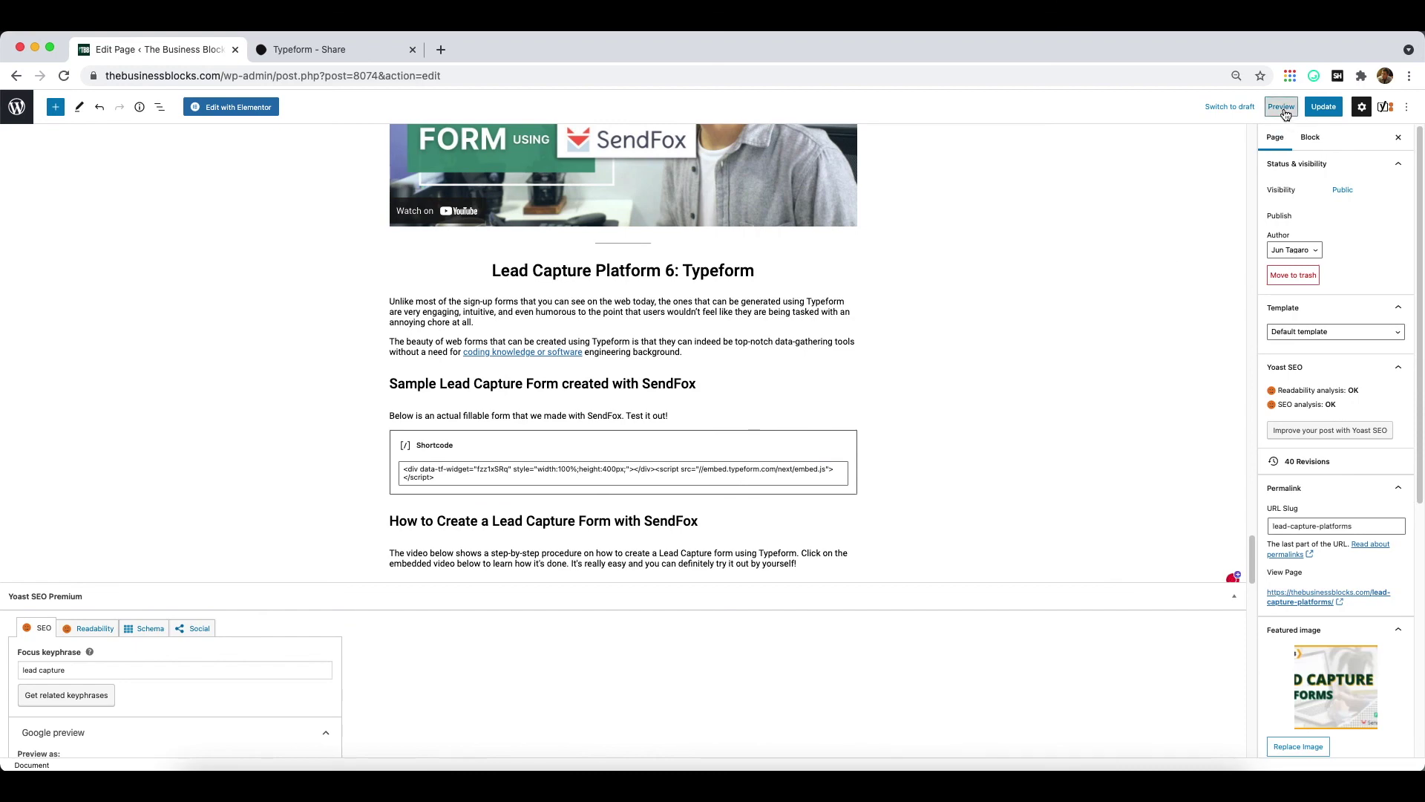
left_click(1217, 212)
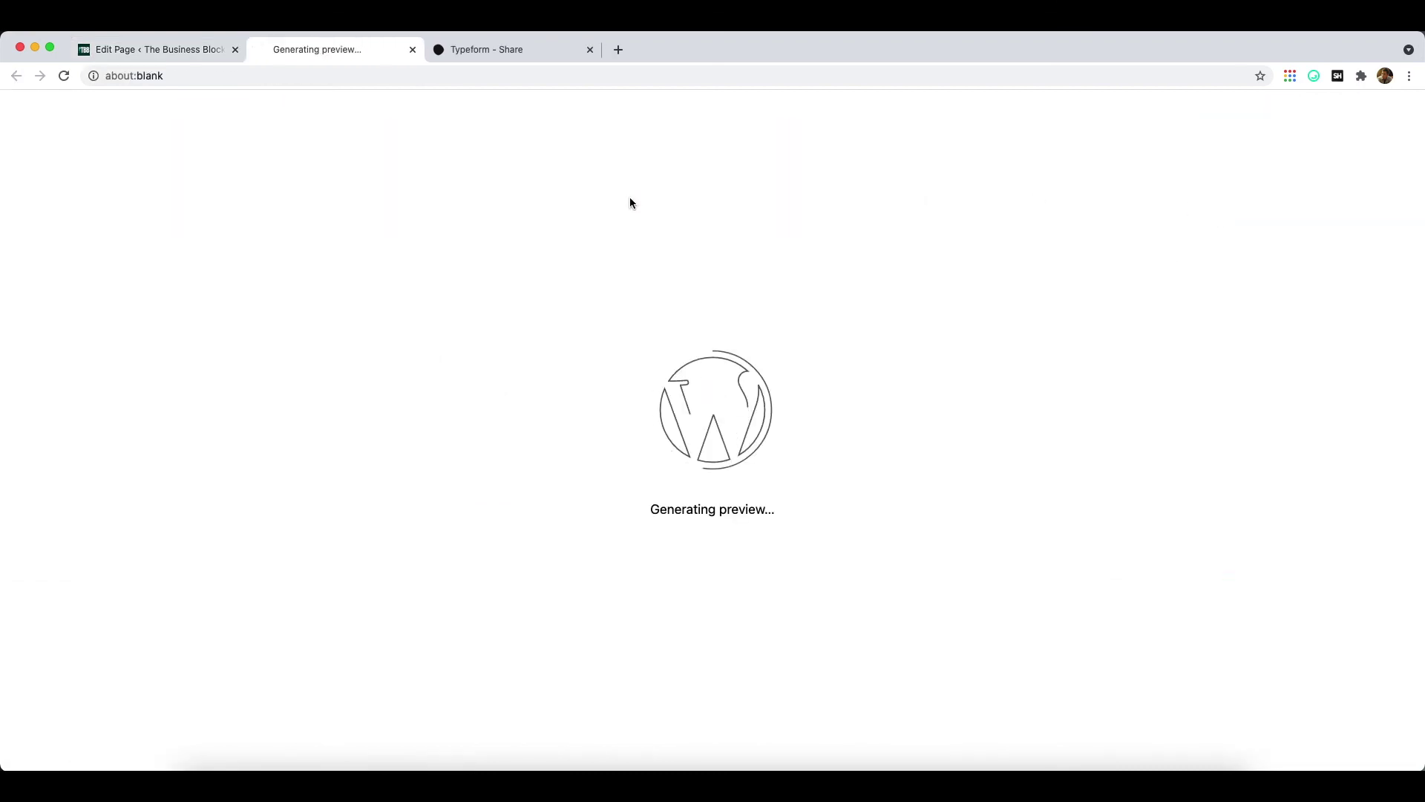
scroll(304, 506, "down", 20)
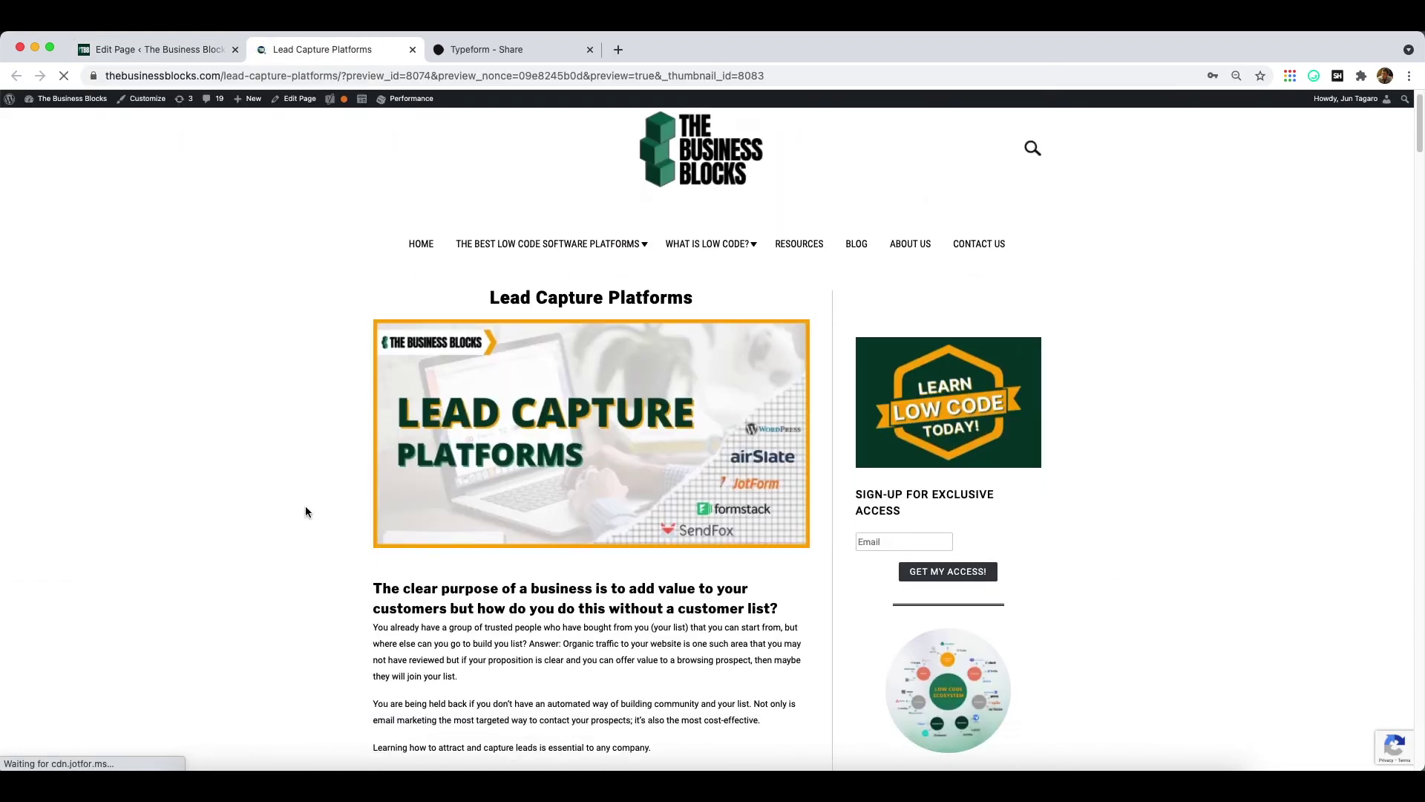
scroll(304, 506, "down", 20)
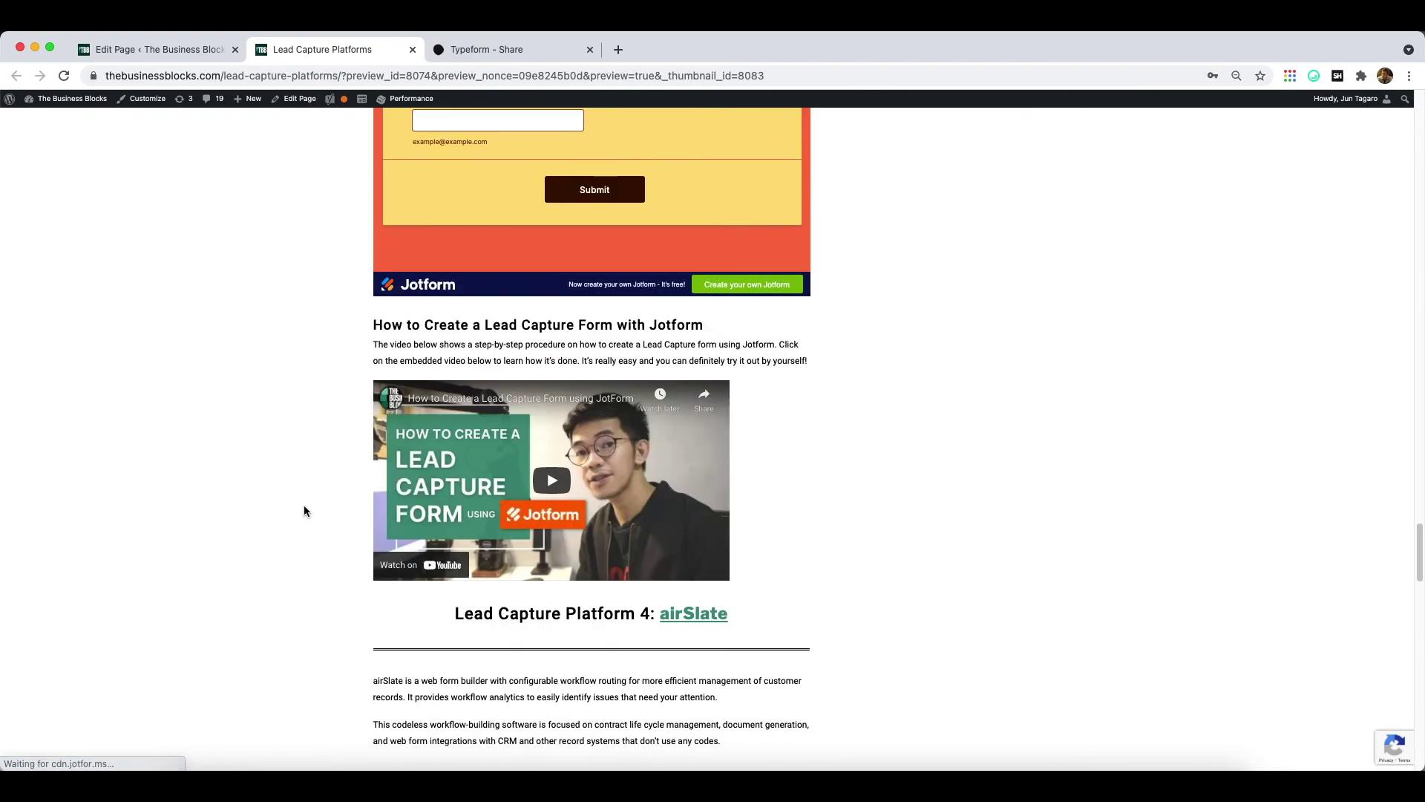
scroll(304, 511, "down", 10)
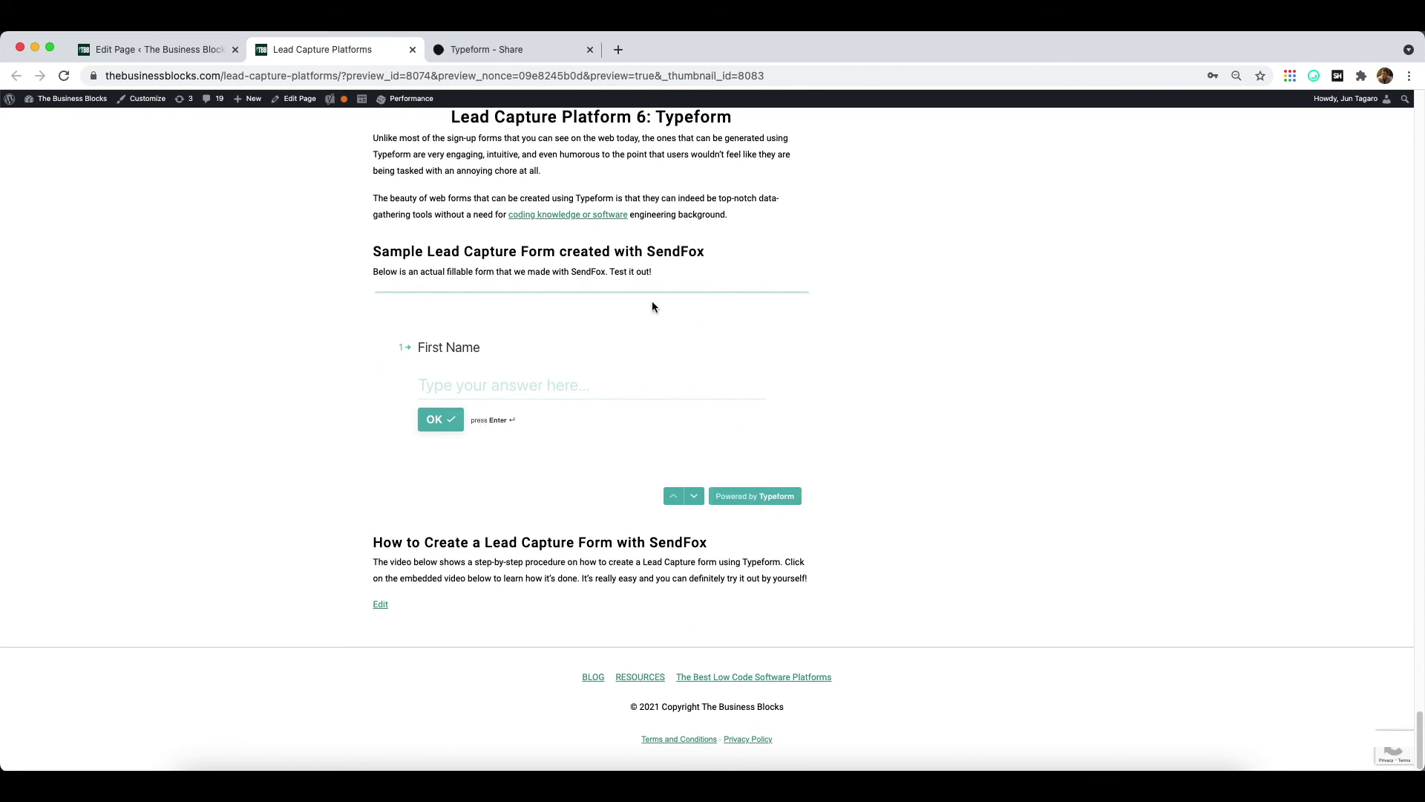
scroll(494, 356, "up", 1)
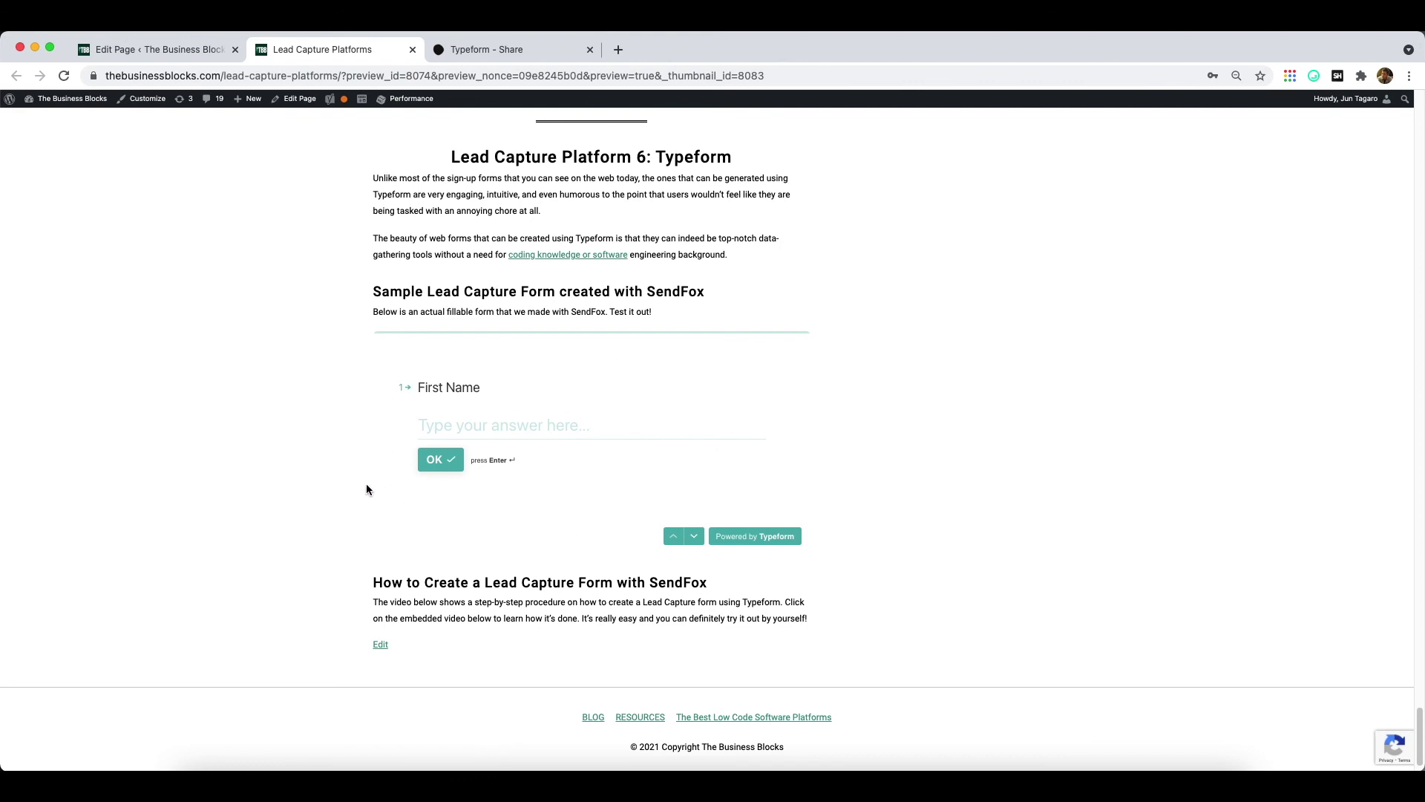
scroll(366, 487, "up", 1)
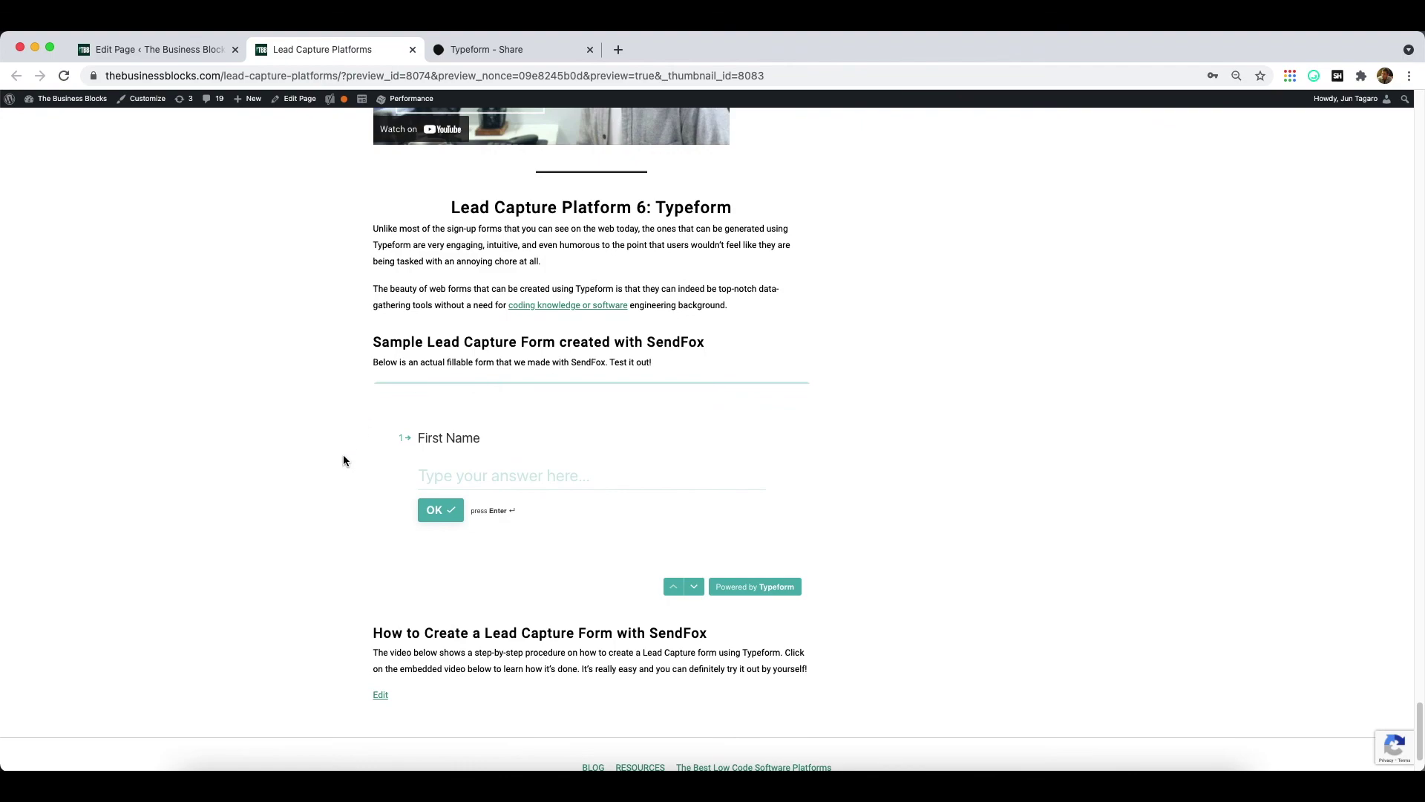